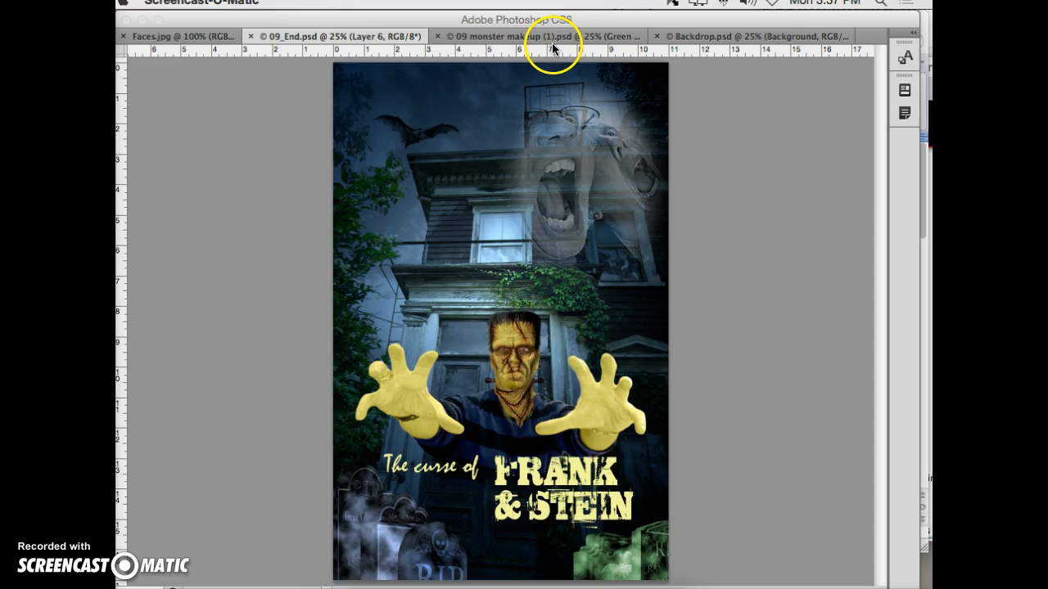
# Look through the open source documents, Backdrop.psd, the monster makeup file and Faces.jpg, and return to the monster makeup document.
pyautogui.click(702, 39)
pyautogui.click(685, 112)
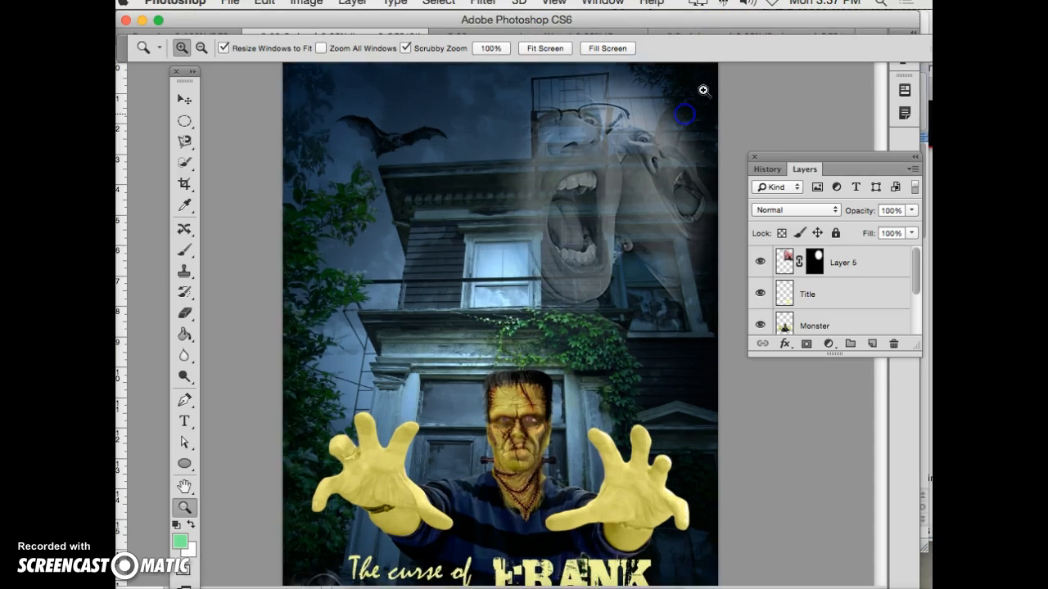
pyautogui.click(696, 34)
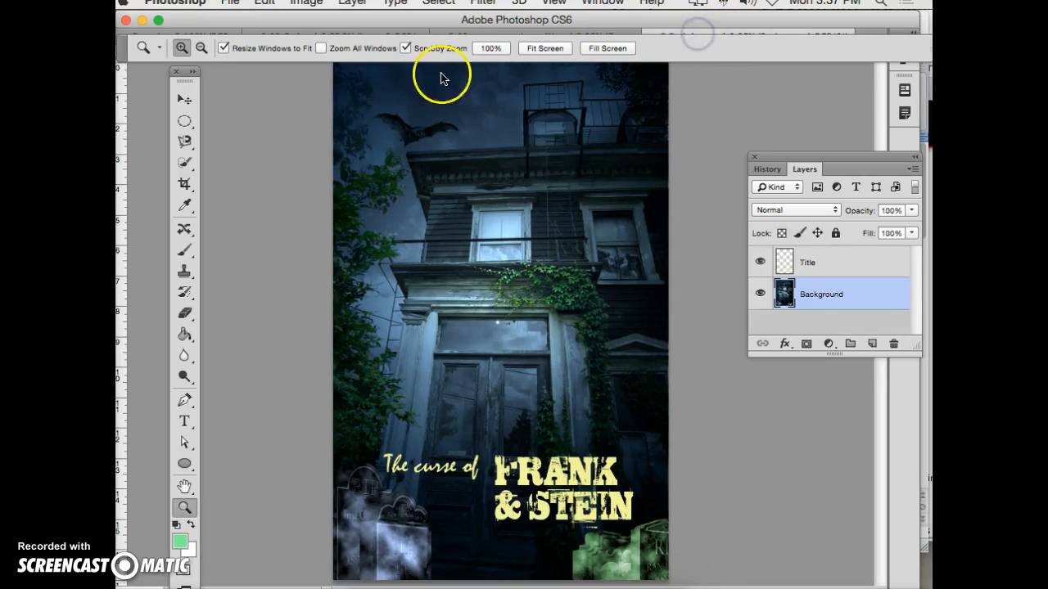
pyautogui.moveTo(130, 43); pyautogui.dragTo(128, 127)
pyautogui.click(494, 36)
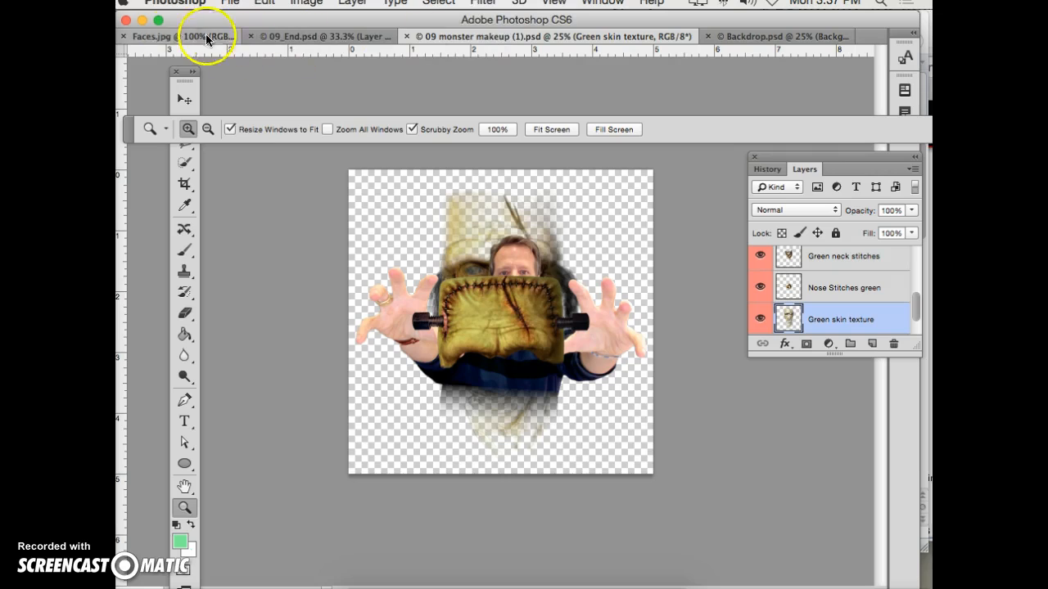
pyautogui.click(160, 37)
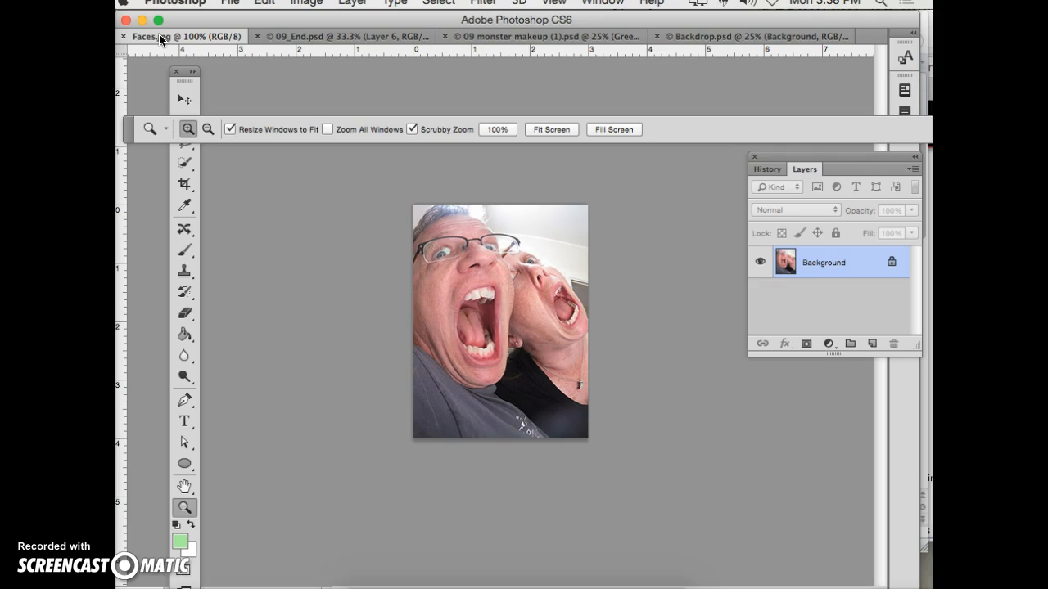
pyautogui.click(516, 36)
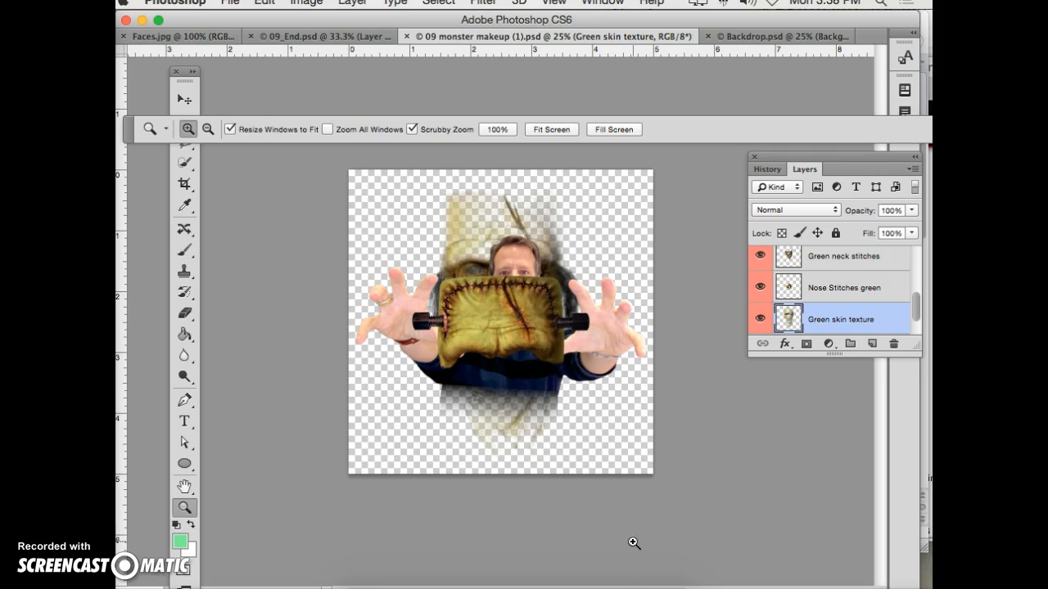
# Switch to Adobe Bridge, select every file in the Monster_Makeup folder and locate the Load Files into Photoshop Layers command.
pyautogui.click(473, 582)
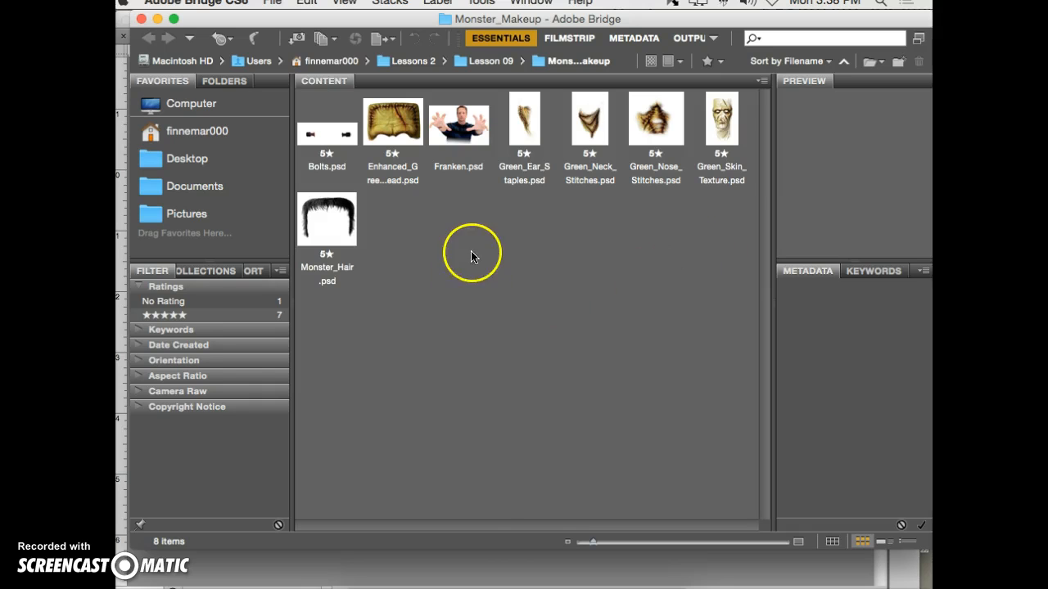
pyautogui.click(323, 139)
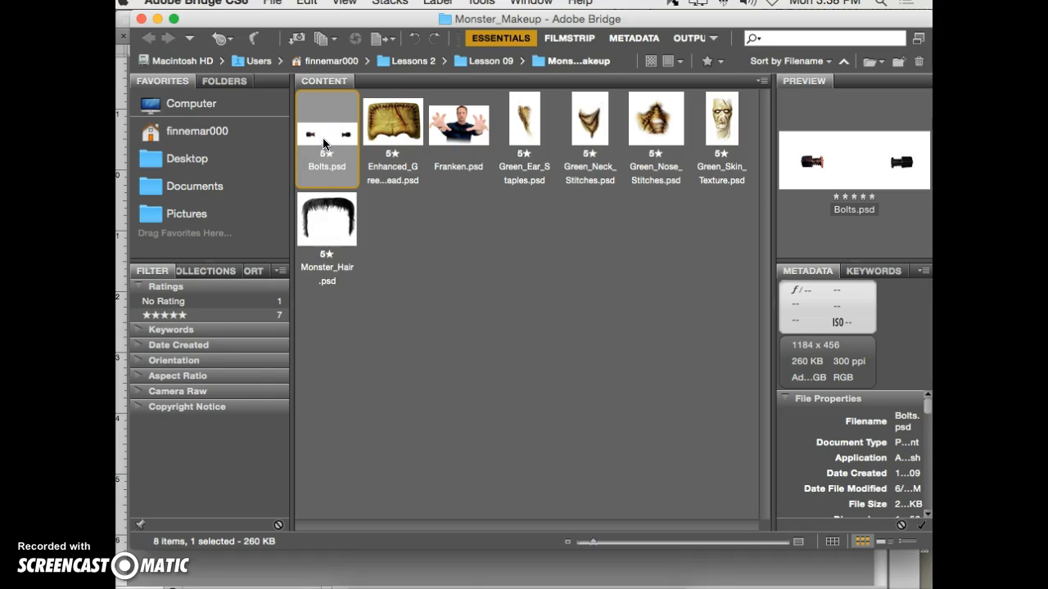
pyautogui.keyDown('shift'); pyautogui.click(331, 235); pyautogui.keyUp('shift')
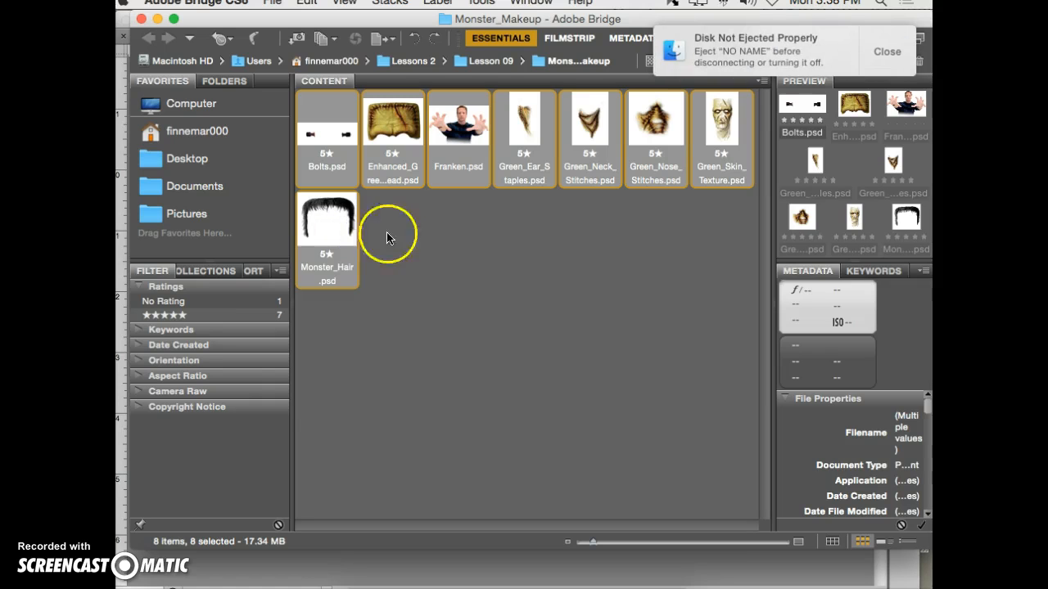
pyautogui.click(488, 2)
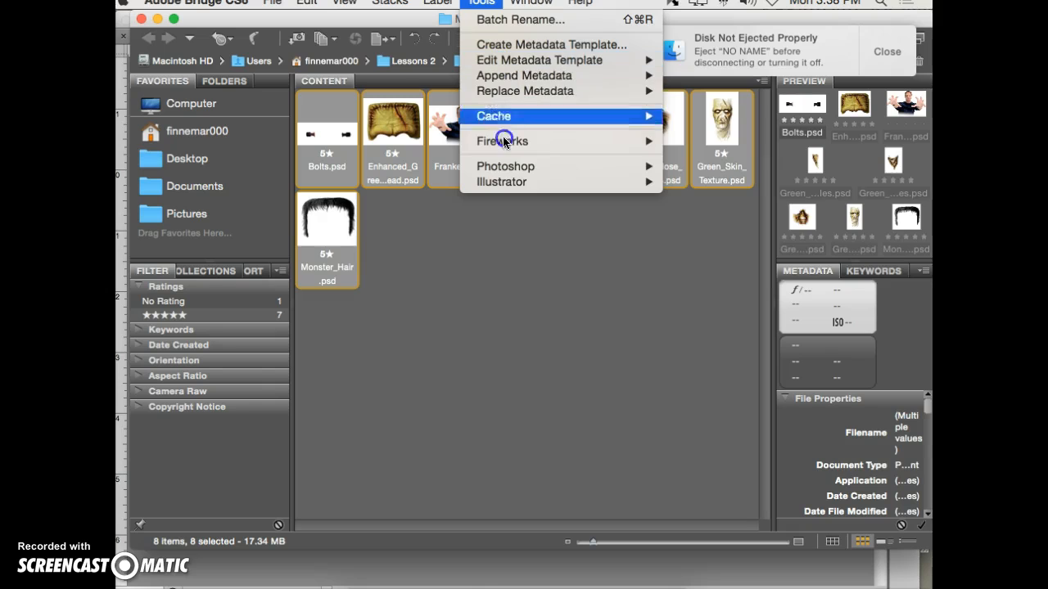
pyautogui.moveTo(491, 168)
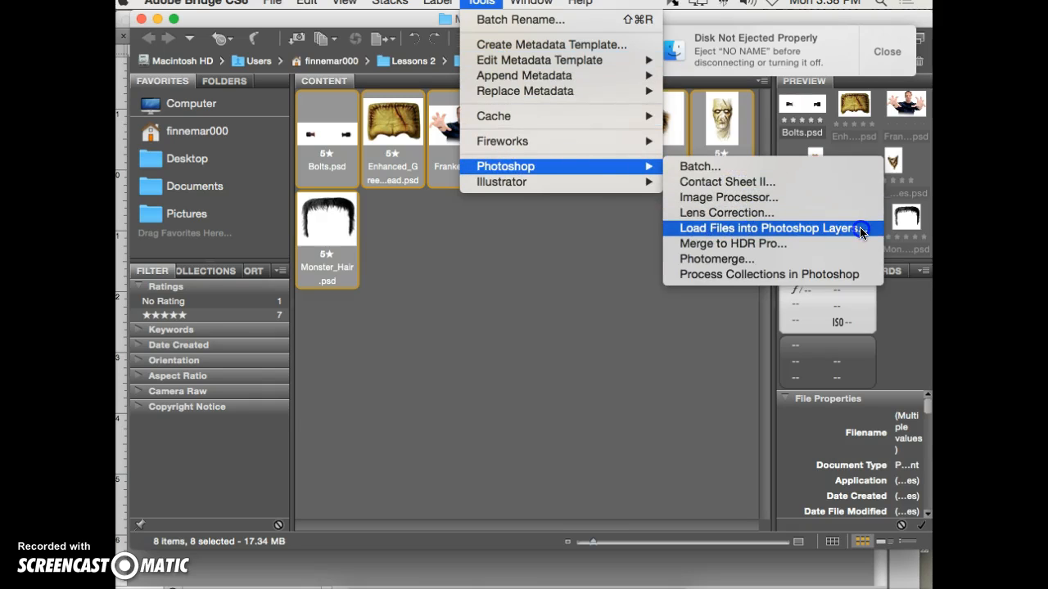
pyautogui.click(498, 330)
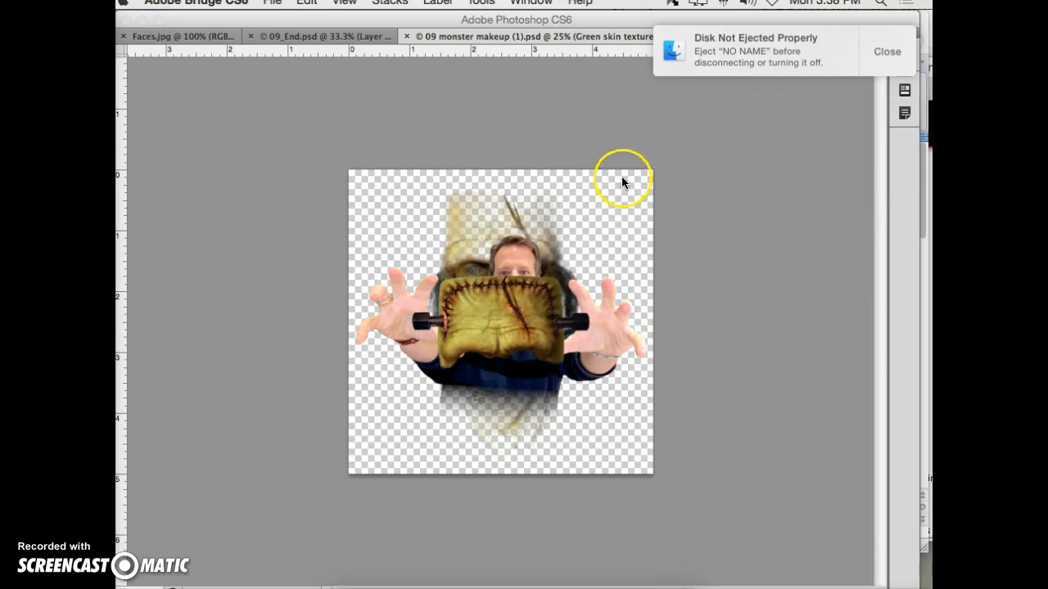
# Return to Photoshop, show the full layer list, and reorder it with Hair at the top and Layer 1 at the bottom.
pyautogui.click(502, 140)
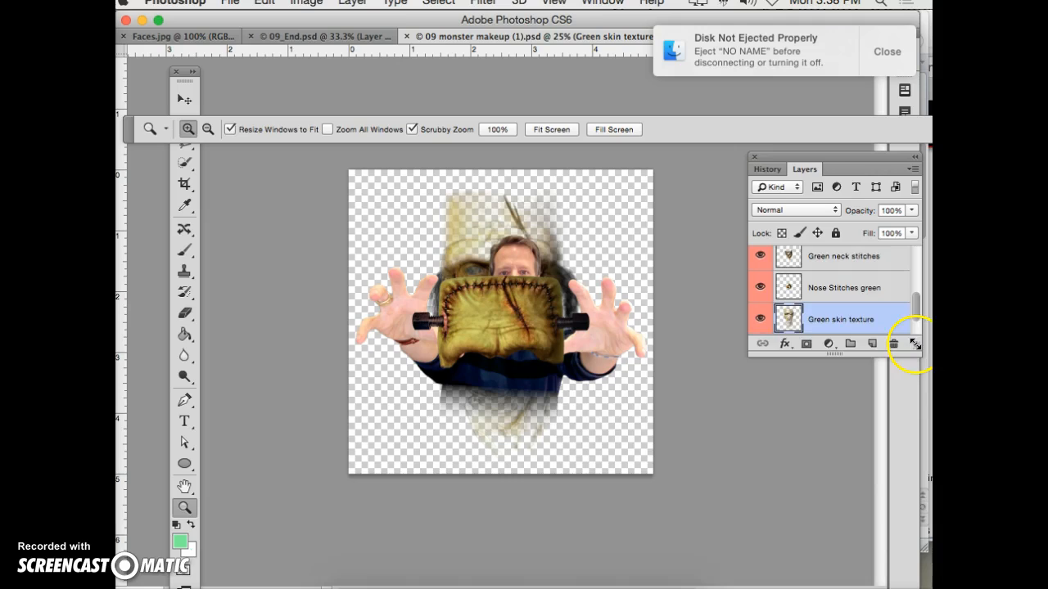
pyautogui.moveTo(914, 347); pyautogui.dragTo(901, 571)
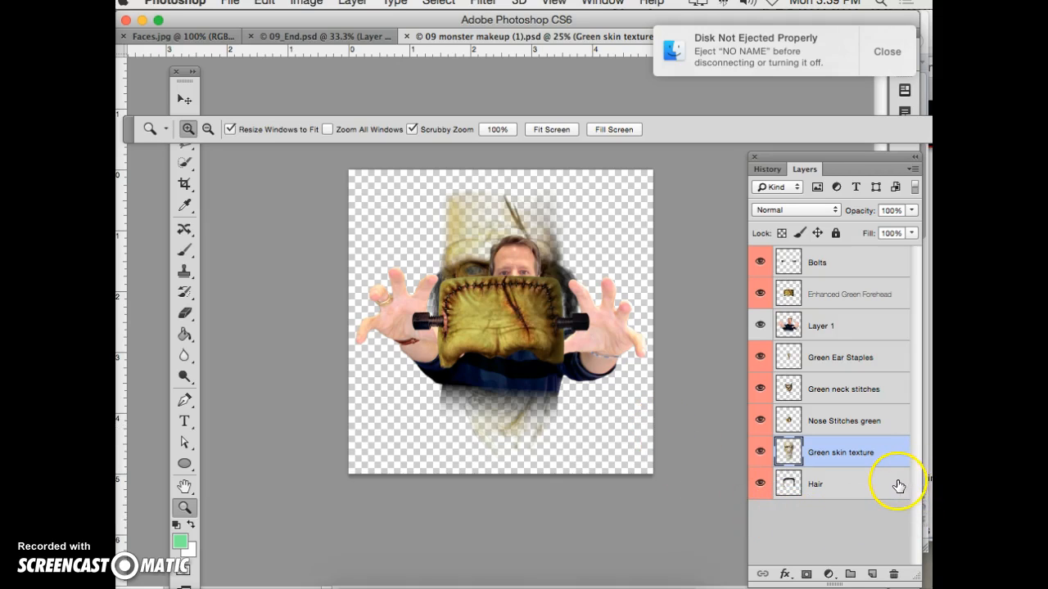
pyautogui.click(866, 483)
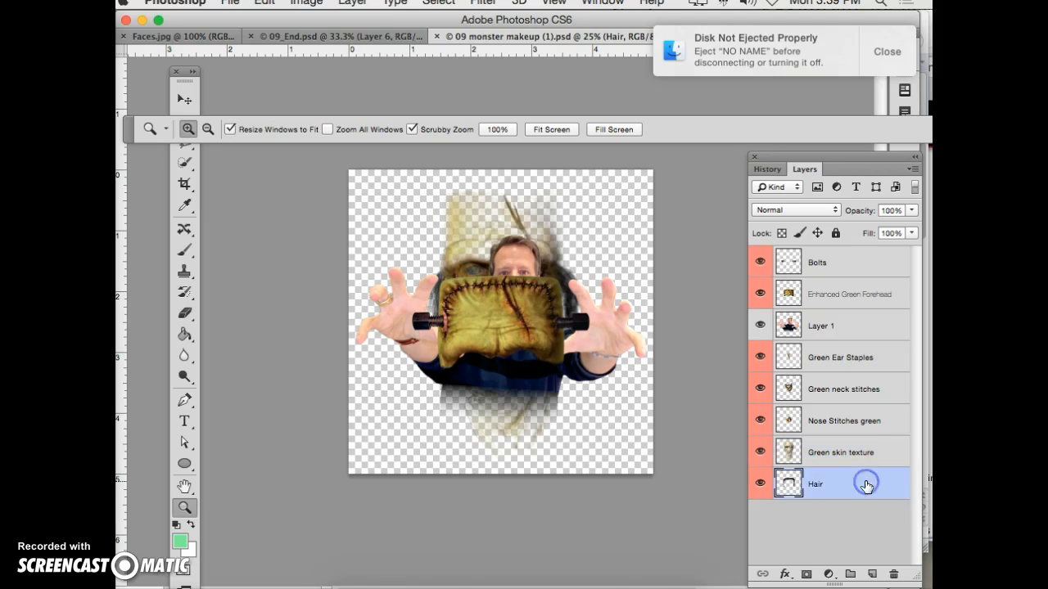
pyautogui.moveTo(859, 474); pyautogui.dragTo(852, 250)
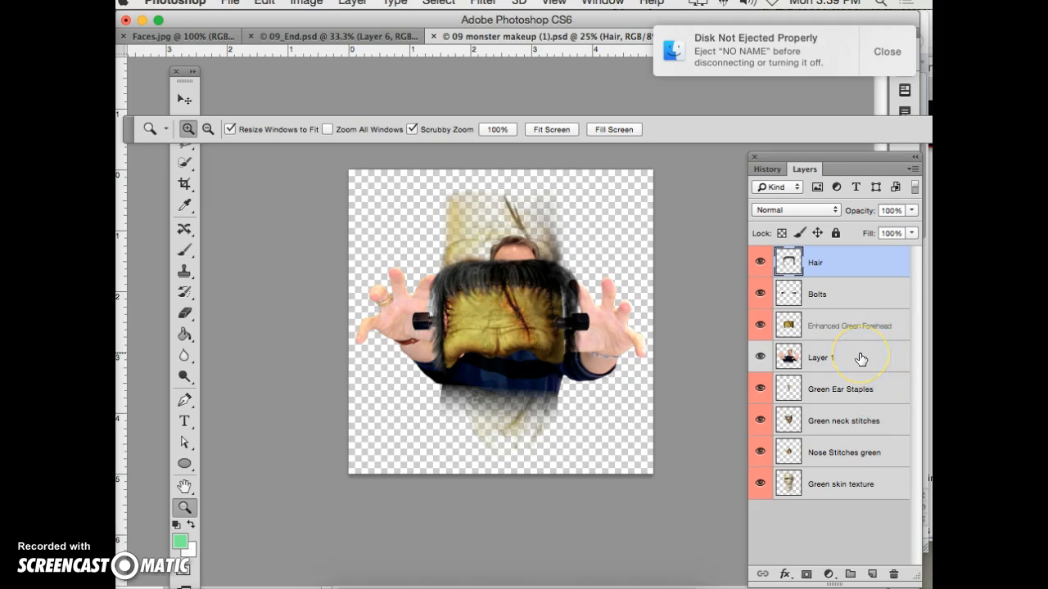
pyautogui.moveTo(861, 357); pyautogui.dragTo(865, 503)
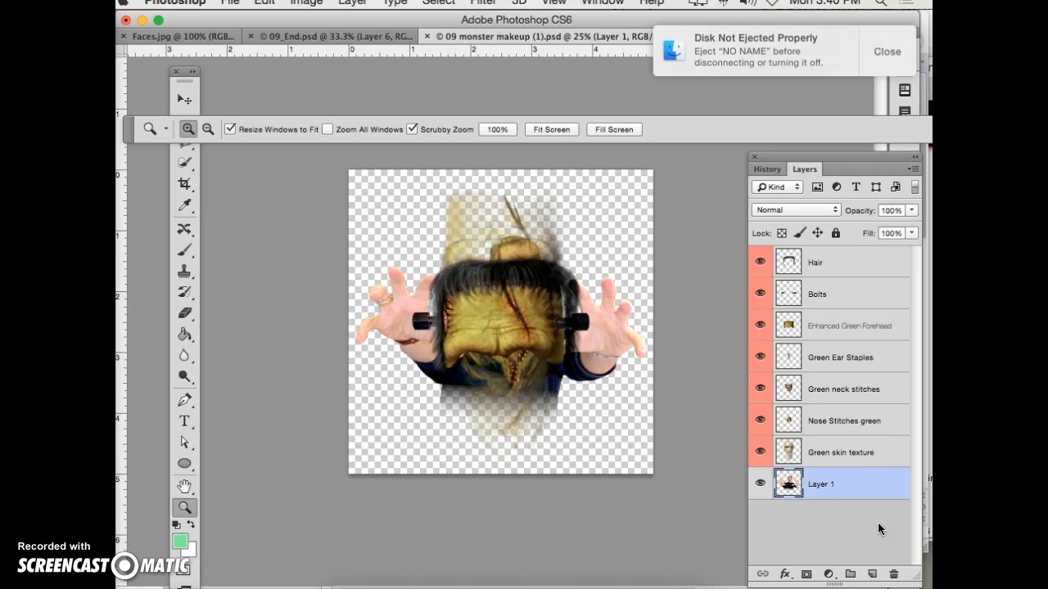
# Select the layers from Green skin texture through Hair and use Free Transform to scale them to about 54% over the man's head.
pyautogui.click(858, 452)
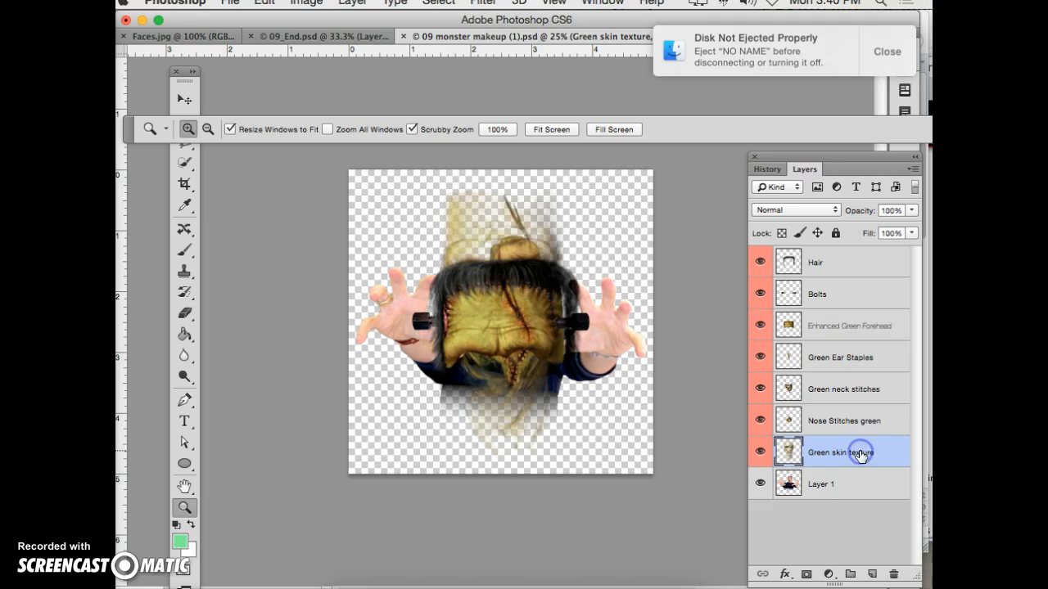
pyautogui.keyDown('shift'); pyautogui.click(855, 261); pyautogui.keyUp('shift')
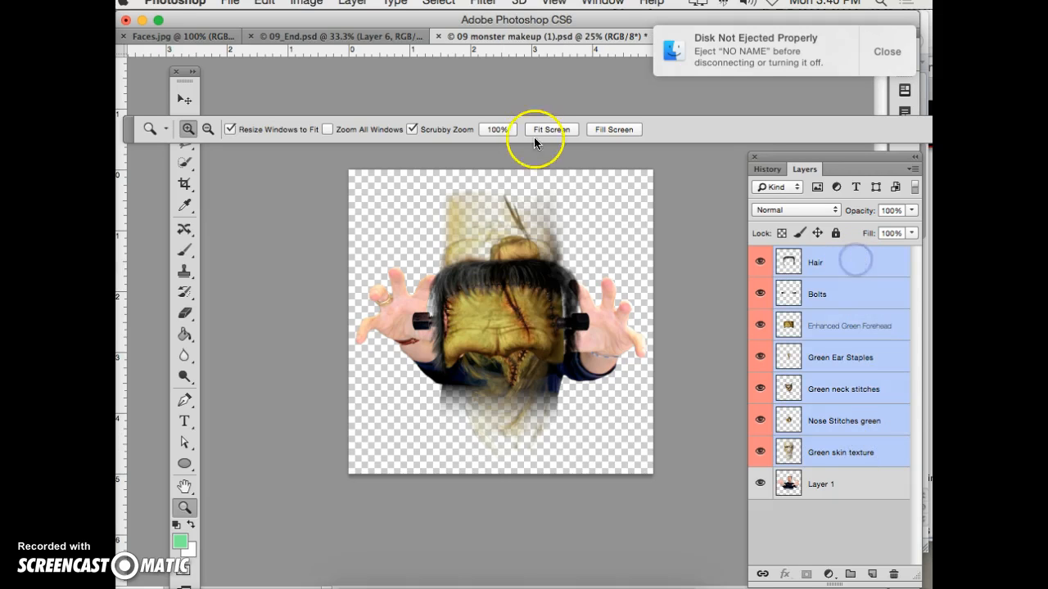
pyautogui.click(264, 3)
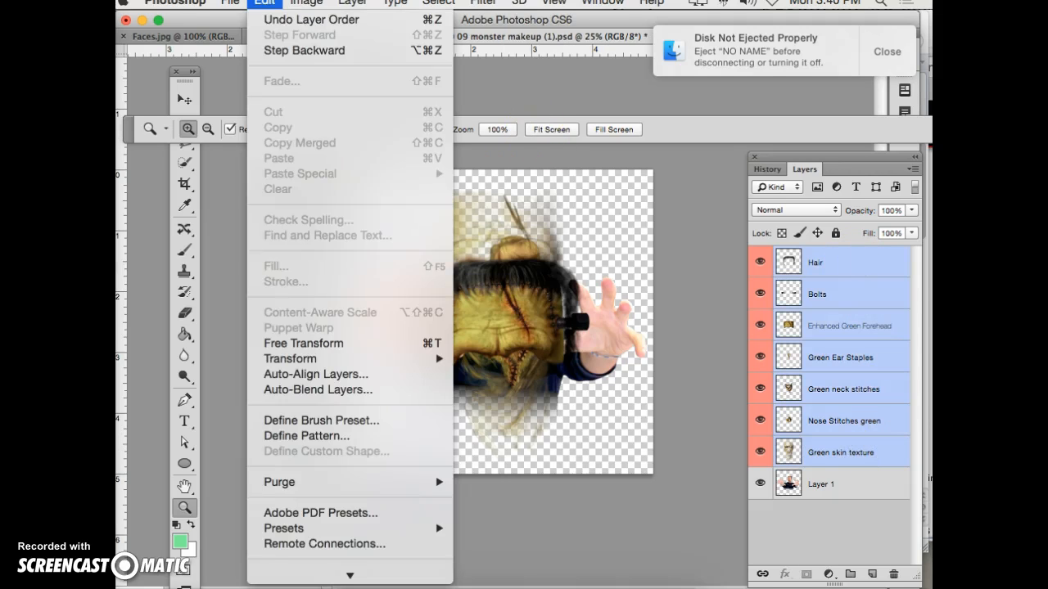
pyautogui.click(319, 343)
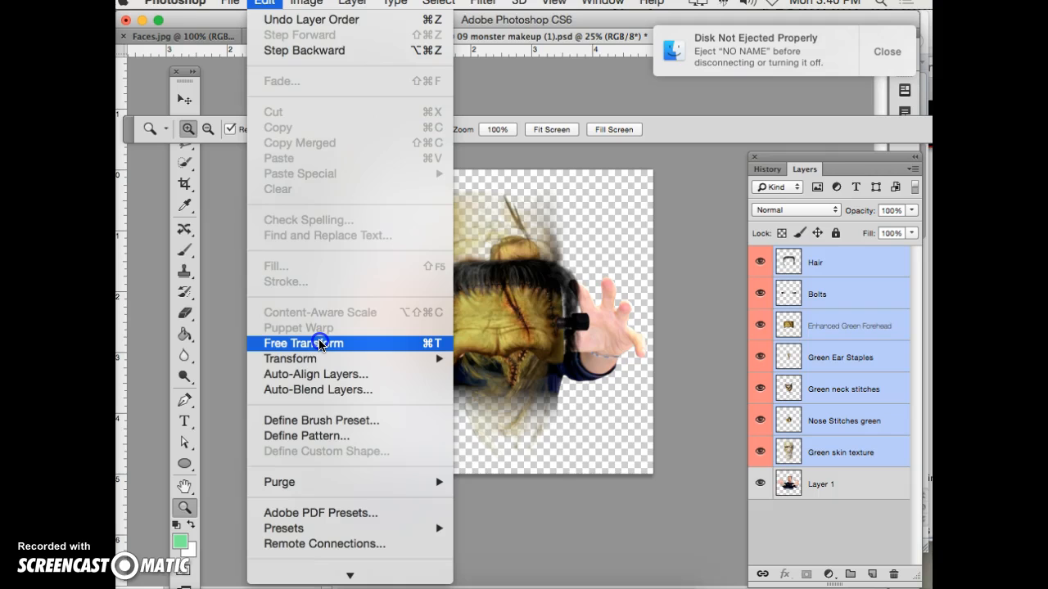
pyautogui.click(319, 345)
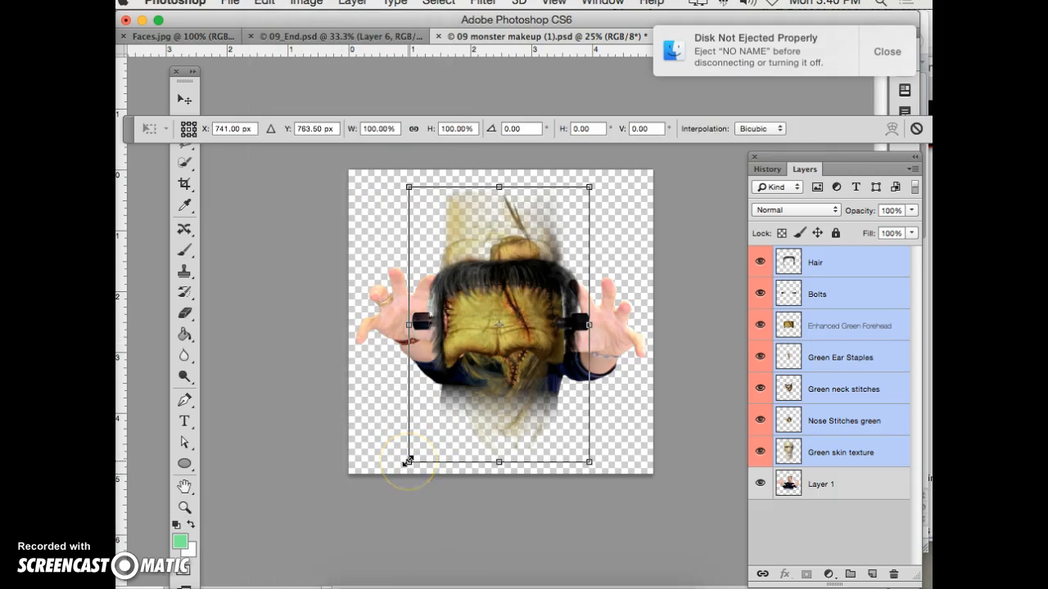
pyautogui.moveTo(407, 460); pyautogui.dragTo(492, 336)
pyautogui.moveTo(562, 248); pyautogui.dragTo(534, 237)
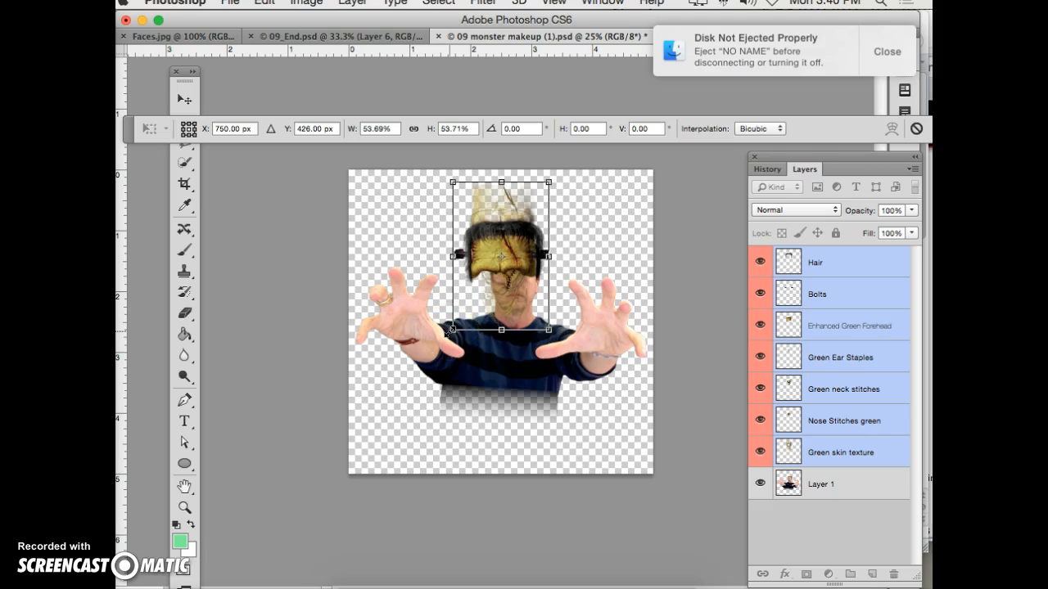
# Shrink the selected makeup layers to about 38% width and 40% height, center them over the man's head, and apply the transform.
pyautogui.moveTo(448, 331); pyautogui.dragTo(472, 300)
pyautogui.click(534, 239)
pyautogui.moveTo(534, 239); pyautogui.dragTo(535, 249)
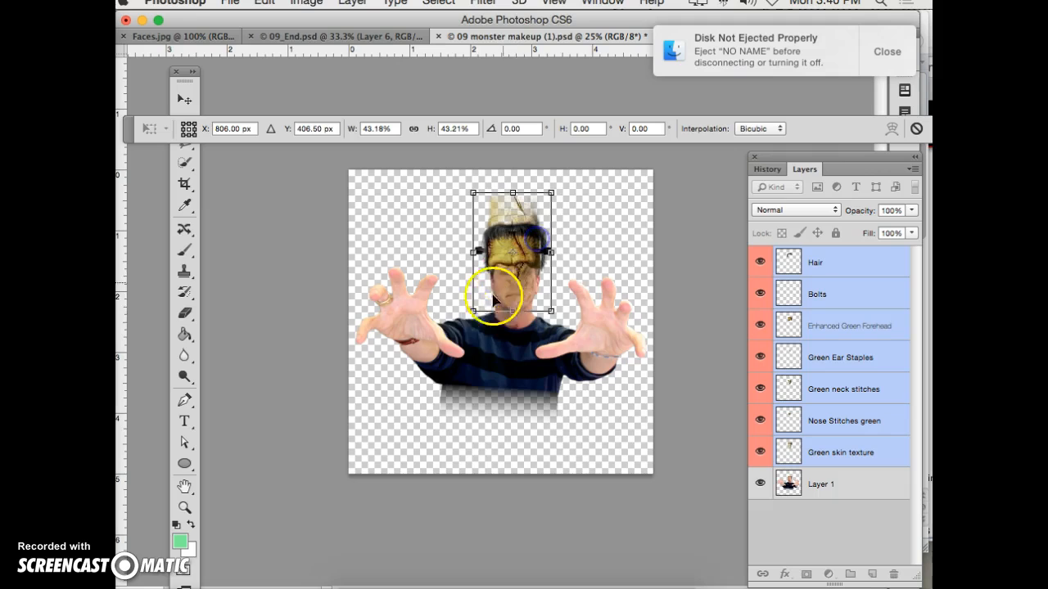
pyautogui.moveTo(470, 311)
pyautogui.mouseDown()
pyautogui.moveTo(480, 298)
pyautogui.moveTo(482, 307)
pyautogui.mouseUp()
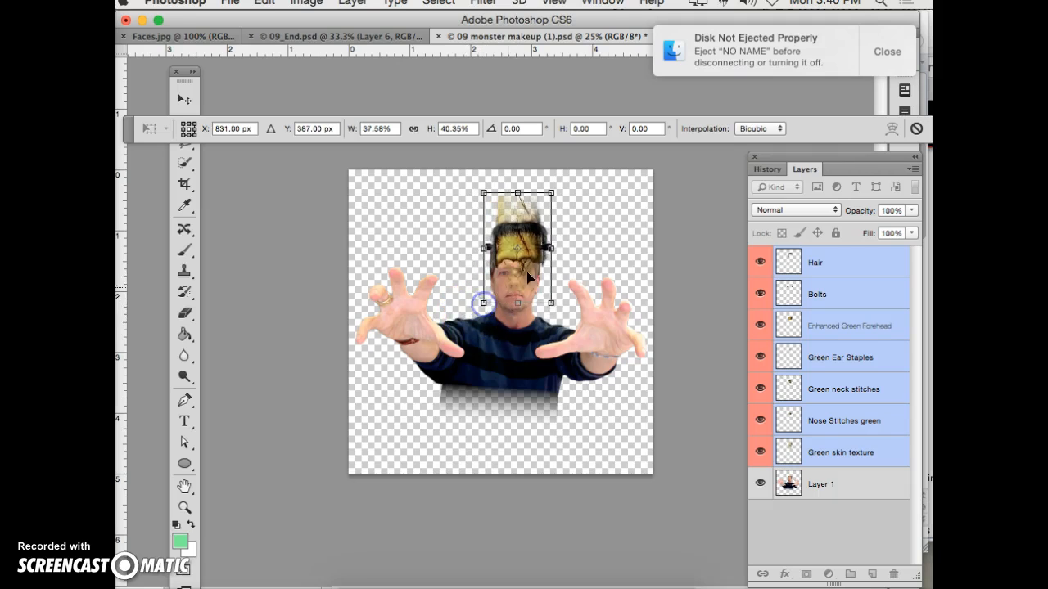
pyautogui.moveTo(543, 234); pyautogui.dragTo(537, 243)
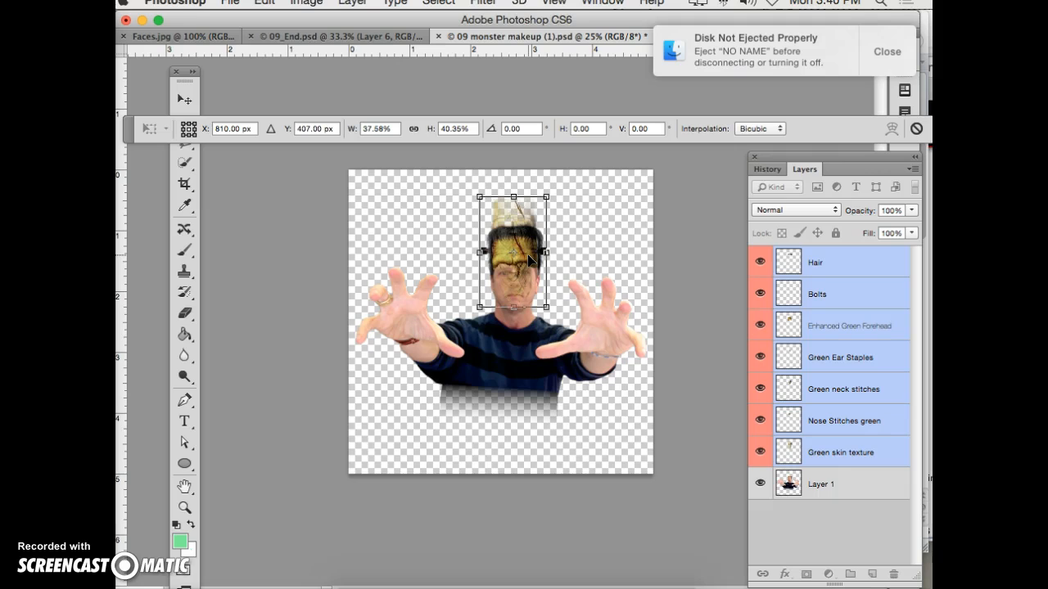
pyautogui.click(886, 52)
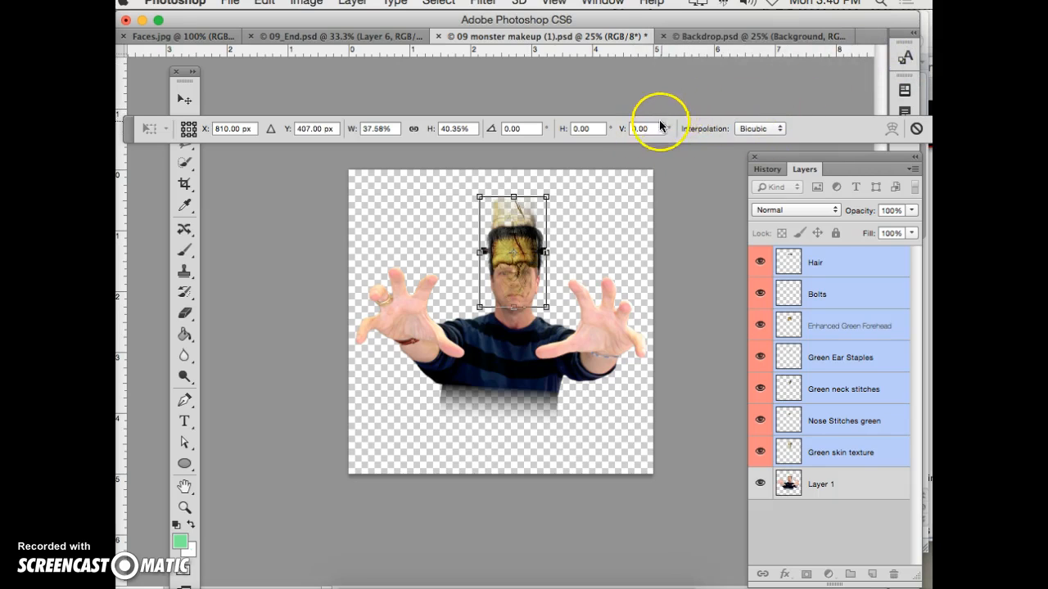
pyautogui.moveTo(121, 129); pyautogui.dragTo(136, 77)
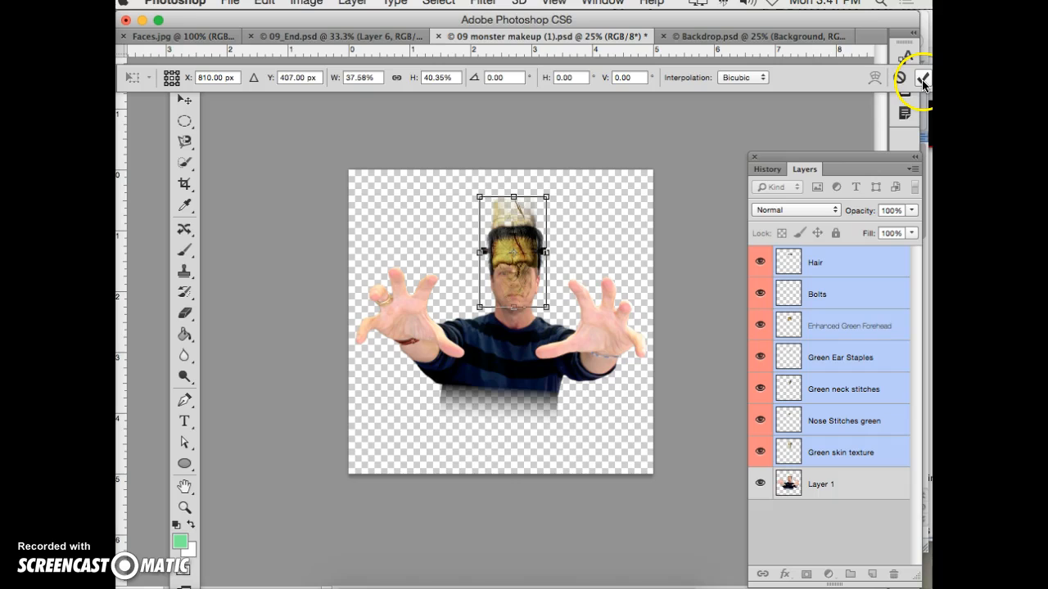
# Hide the layers from Nose Stitches green up through Hair, leaving Green skin texture and Layer 1 visible.
pyautogui.doubleClick(531, 290)
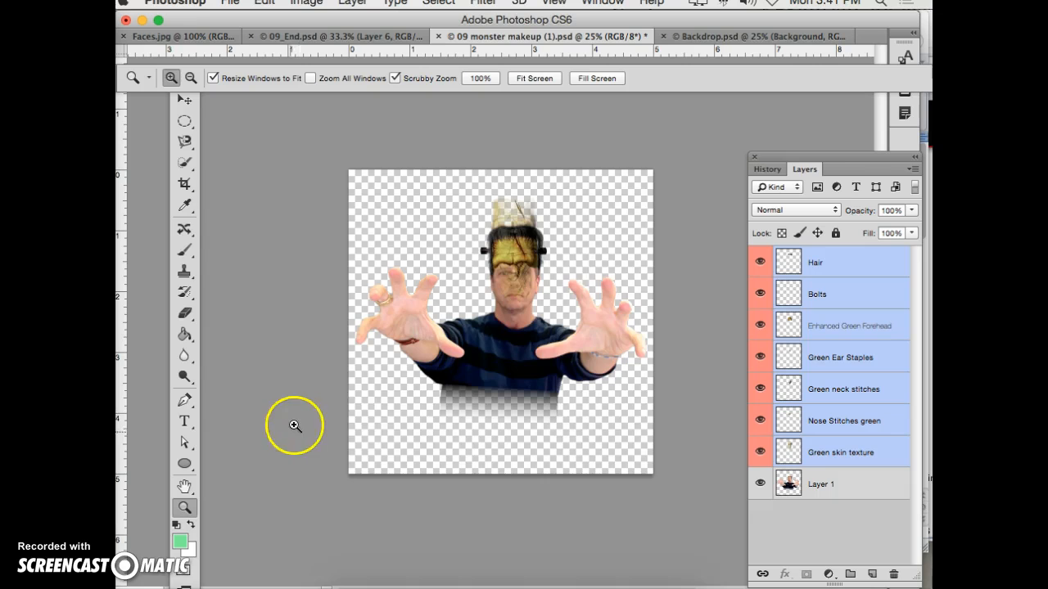
pyautogui.click(523, 261)
pyautogui.click(536, 239)
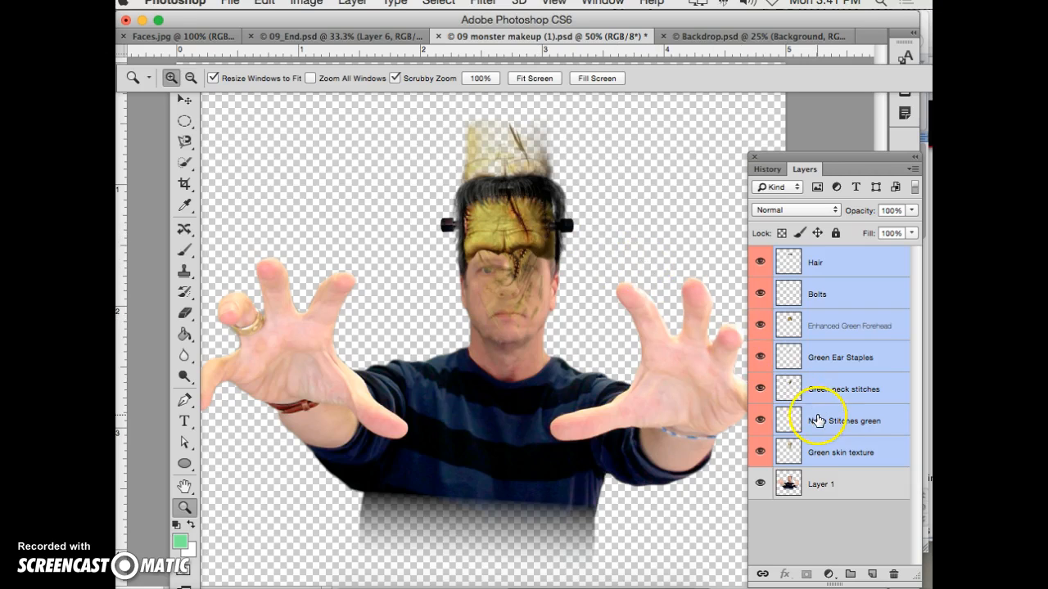
pyautogui.moveTo(768, 420); pyautogui.dragTo(760, 255)
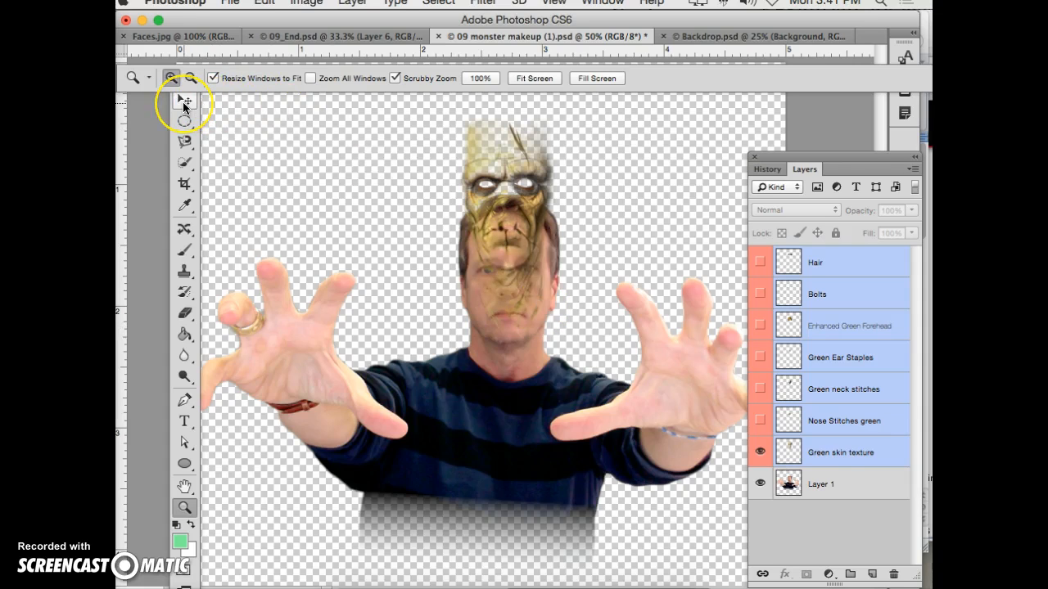
# Move the selected makeup layers down with the Move tool so the green skin texture's eyes and mouth line up with the man's face.
pyautogui.click(184, 101)
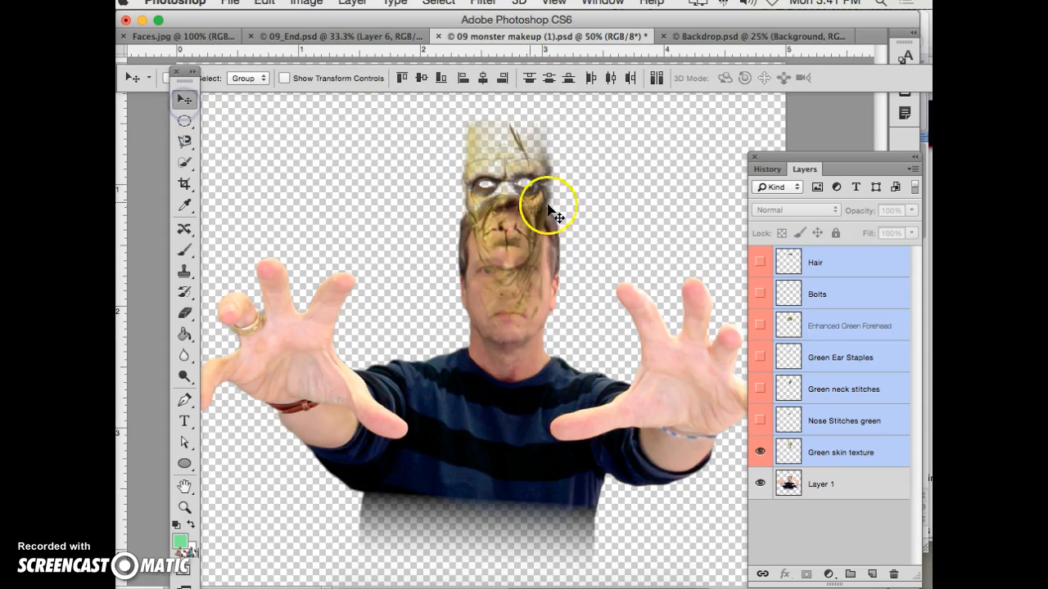
pyautogui.moveTo(498, 178); pyautogui.dragTo(528, 264)
pyautogui.scroll(-2, 510, 260)
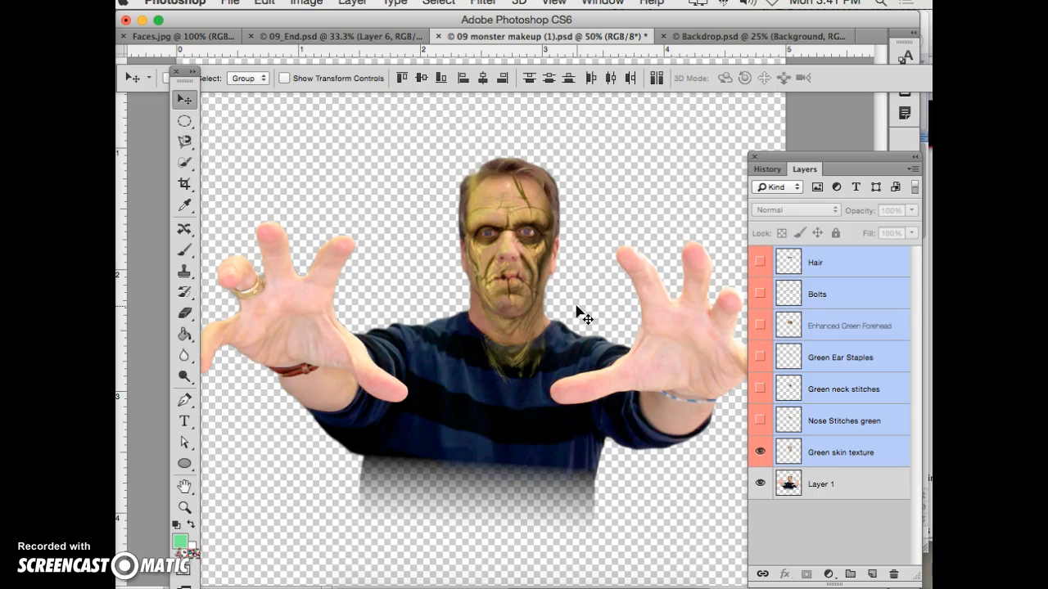
# Enlarge the selected makeup layers with Free Transform to about 104.6% width and 100.7% height, and apply the transform.
pyautogui.press('super+t')
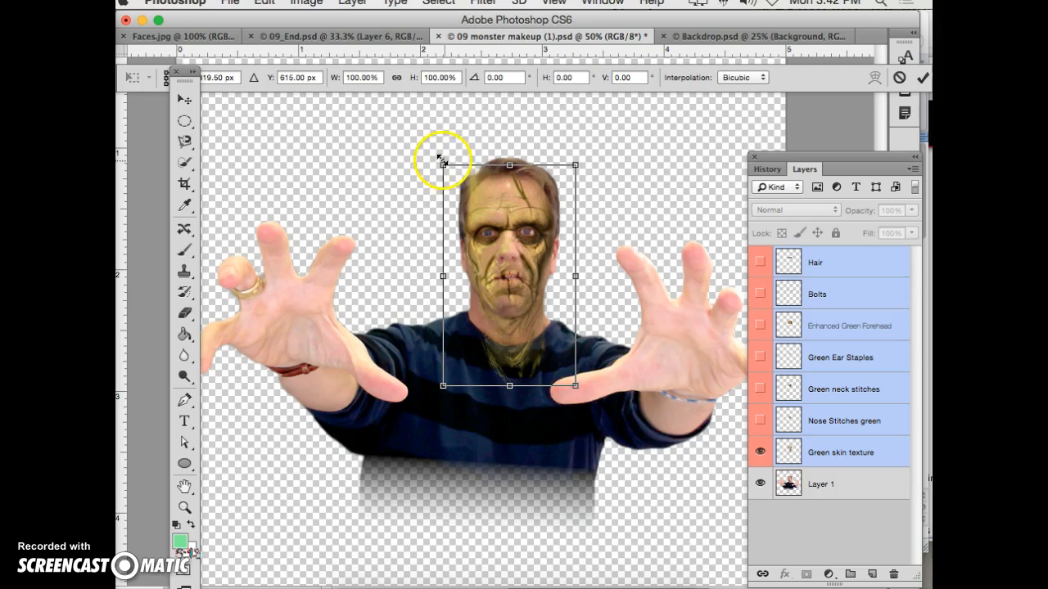
pyautogui.moveTo(441, 162); pyautogui.dragTo(441, 163)
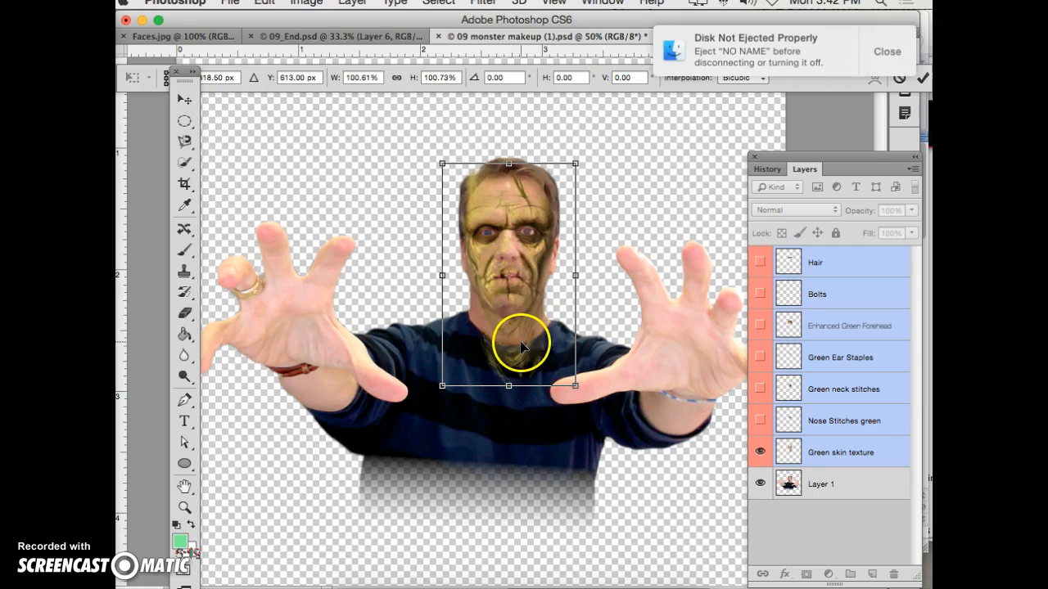
pyautogui.moveTo(442, 278); pyautogui.dragTo(440, 276)
pyautogui.moveTo(575, 275); pyautogui.dragTo(580, 275)
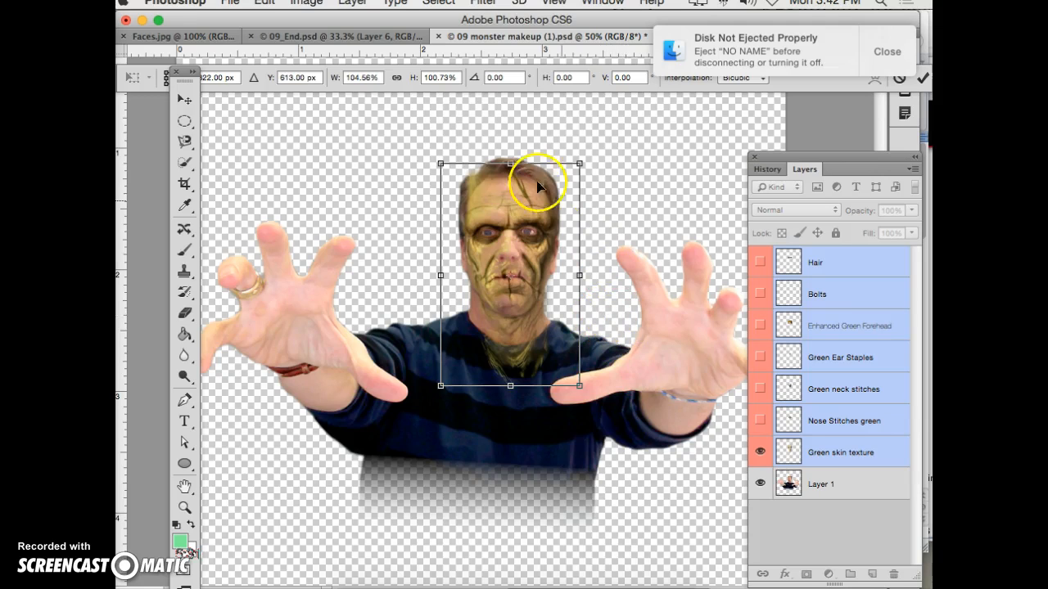
pyautogui.click(886, 52)
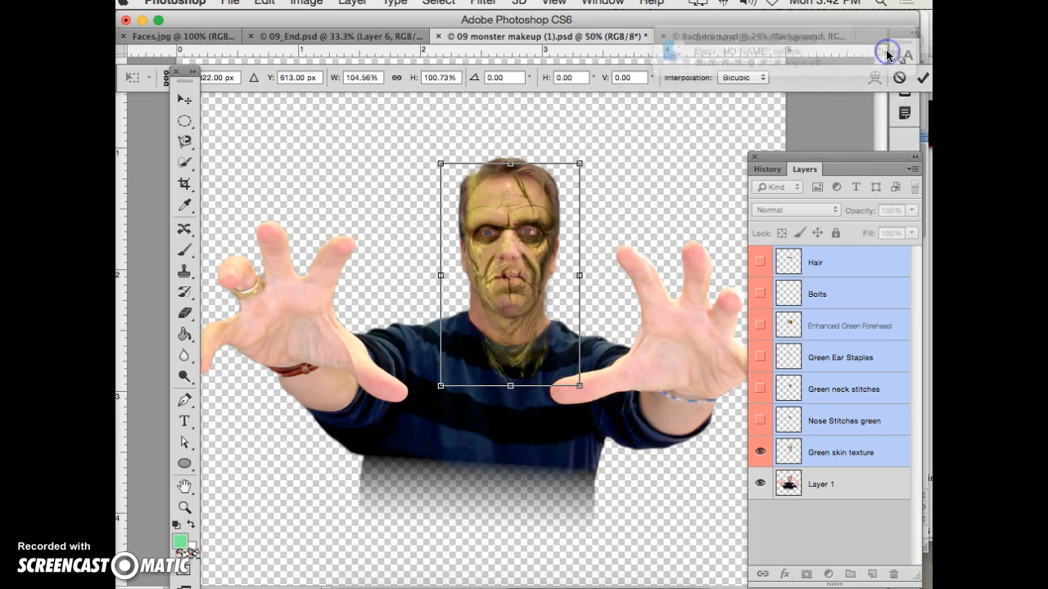
pyautogui.click(922, 77)
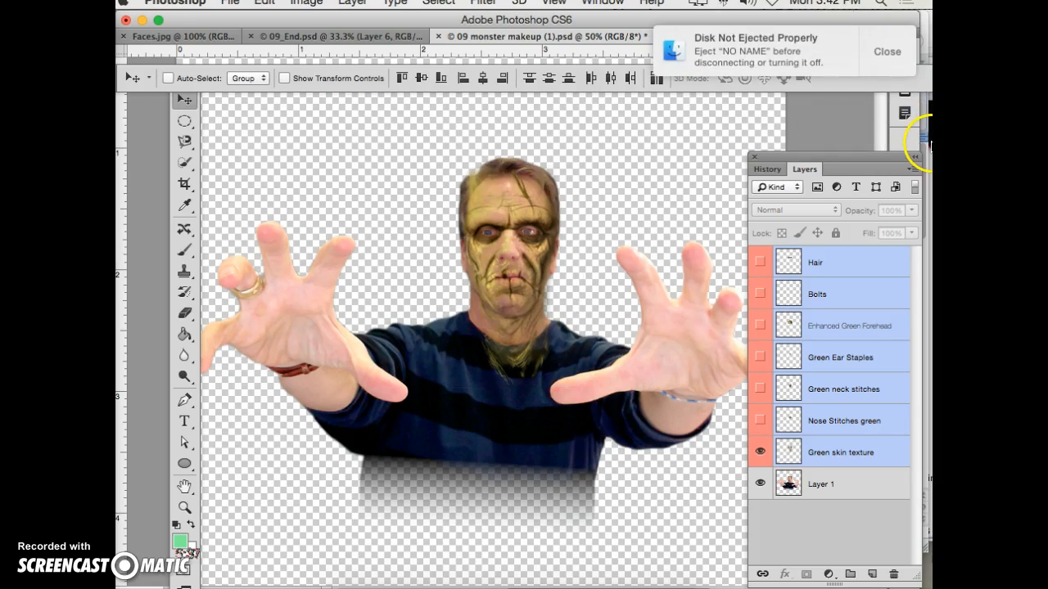
pyautogui.click(900, 51)
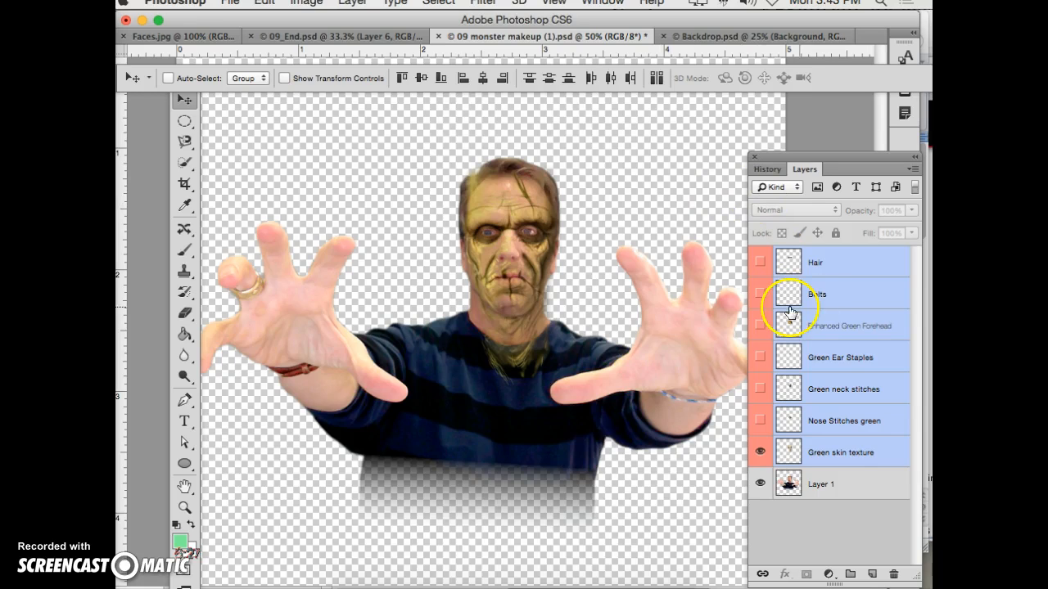
# Make Green skin texture the only selected layer.
pyautogui.click(852, 456)
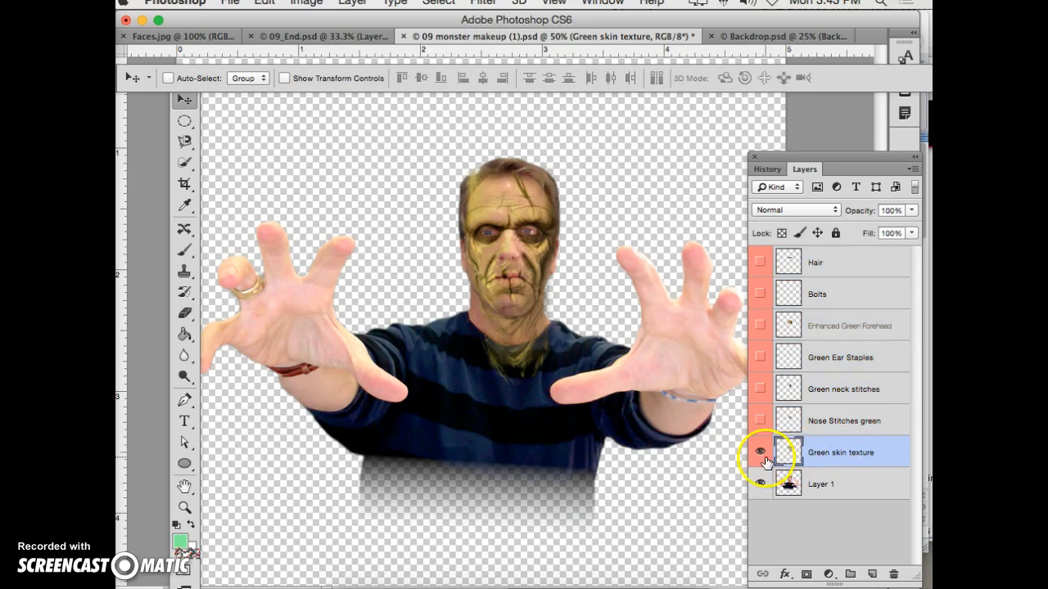
pyautogui.click(858, 468)
pyautogui.click(869, 466)
# Convert the Green skin texture layer to a Smart Object.
pyautogui.click(718, 264)
pyautogui.click(911, 169)
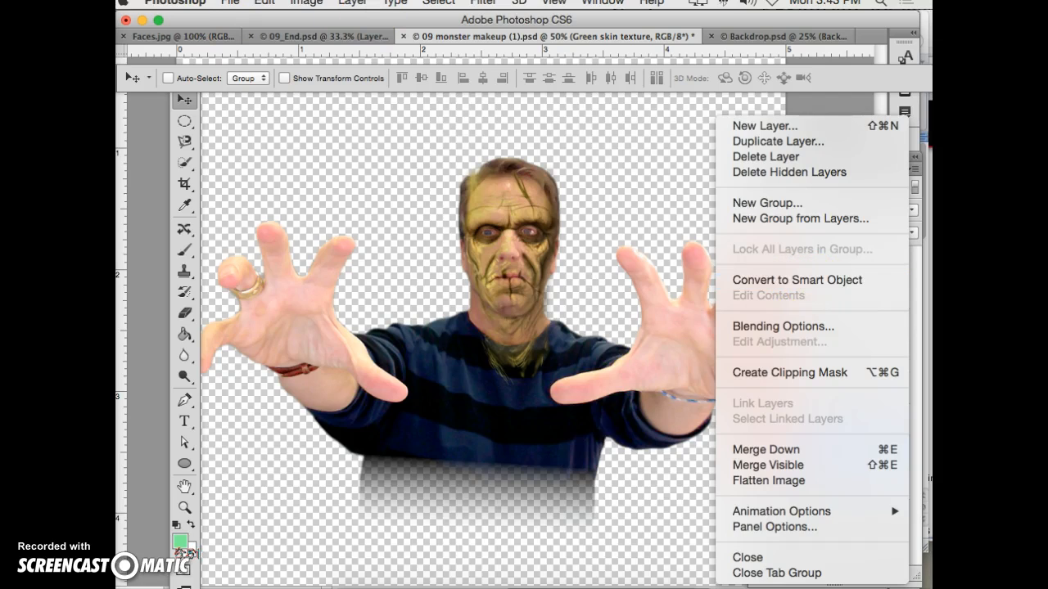
pyautogui.click(825, 282)
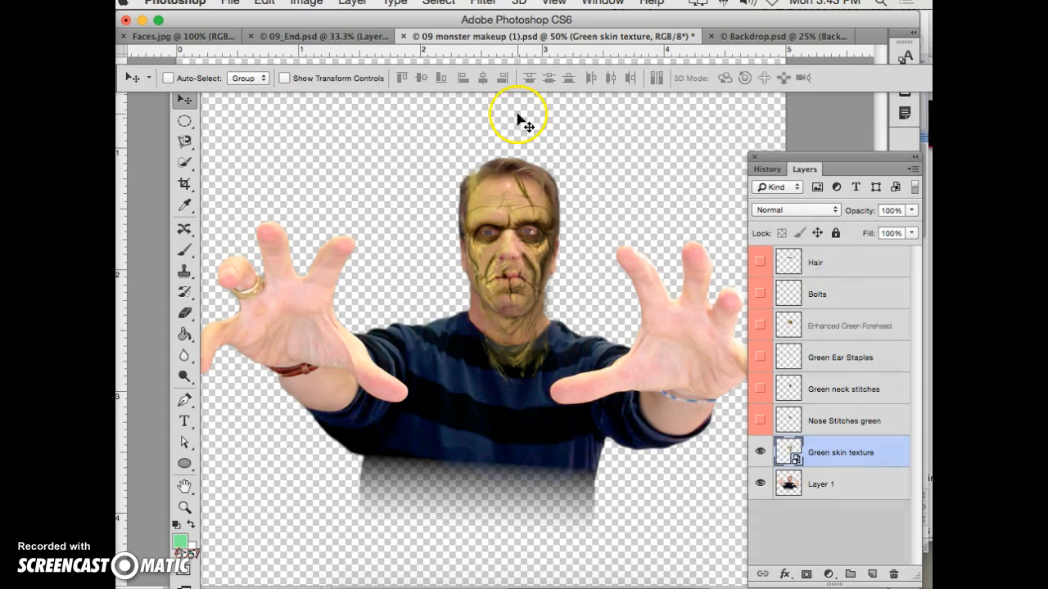
# Rasterize the Green skin texture Smart Object back into a regular layer.
pyautogui.click(483, 3)
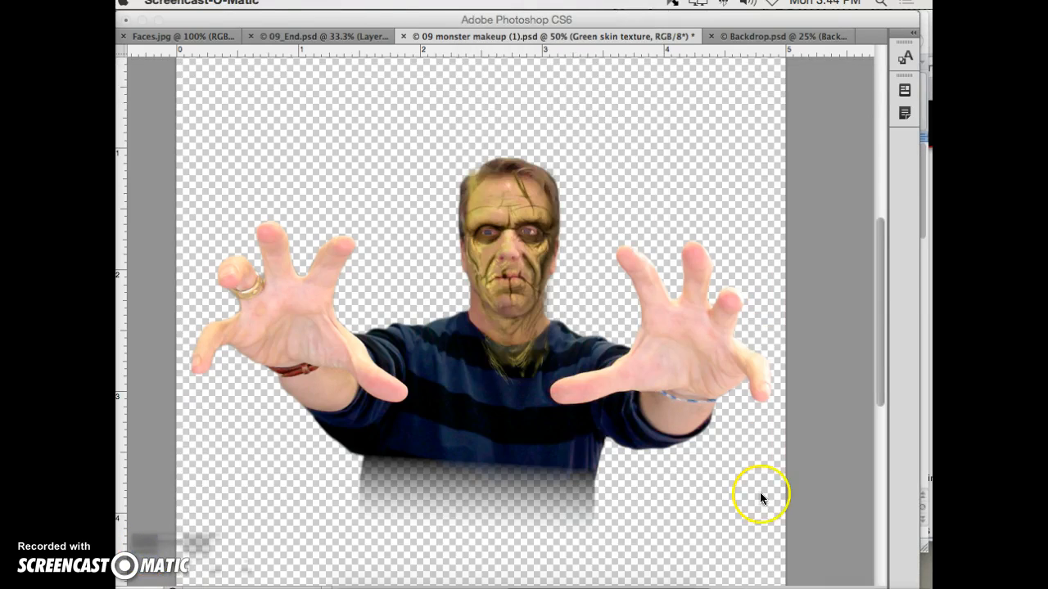
pyautogui.click(760, 495)
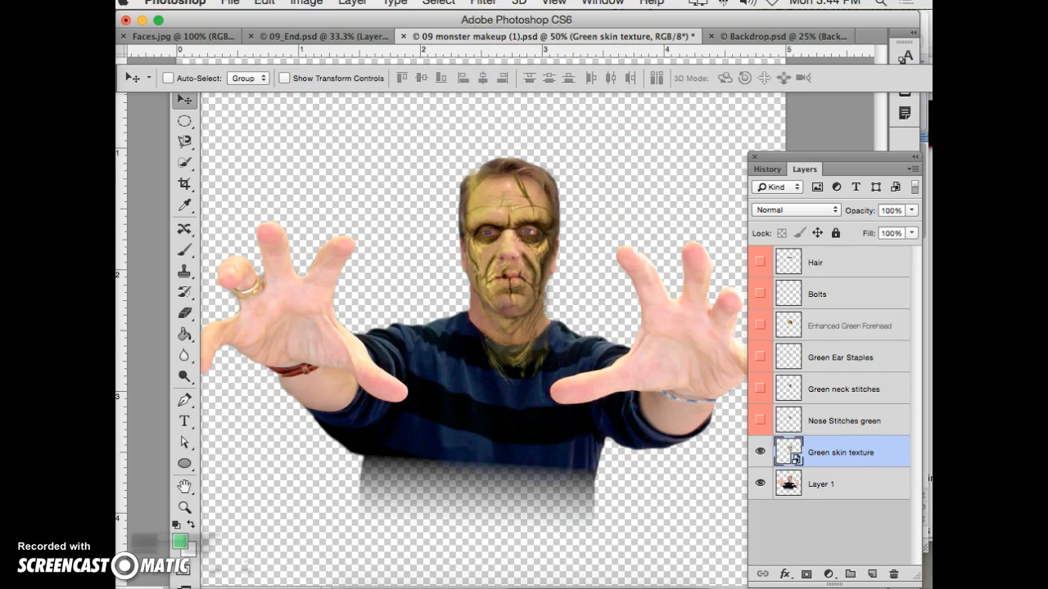
pyautogui.click(352, 3)
pyautogui.moveTo(372, 283)
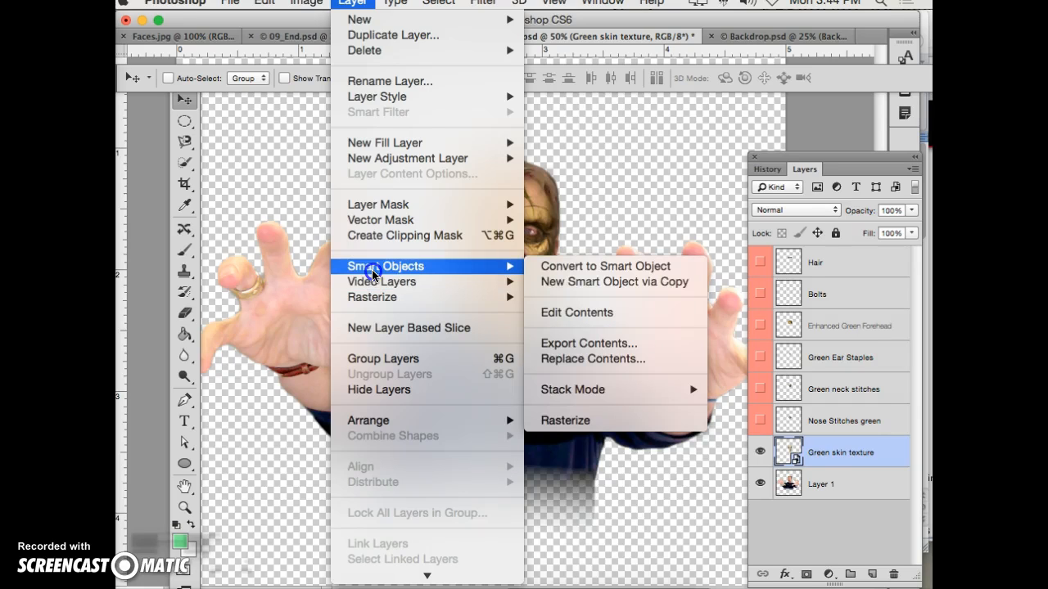
pyautogui.click(597, 360)
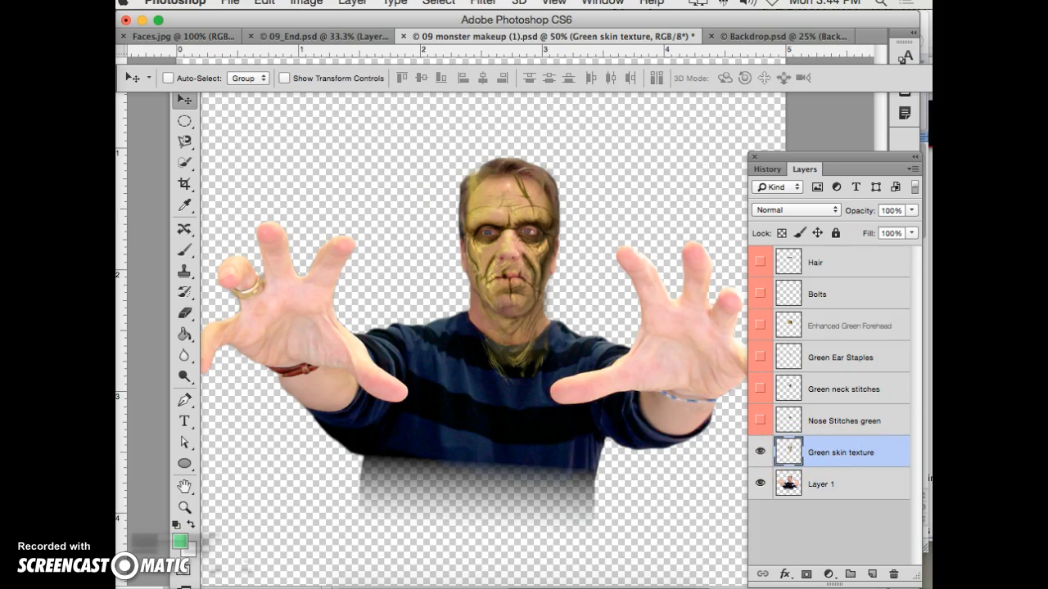
pyautogui.click(482, 2)
pyautogui.click(510, 128)
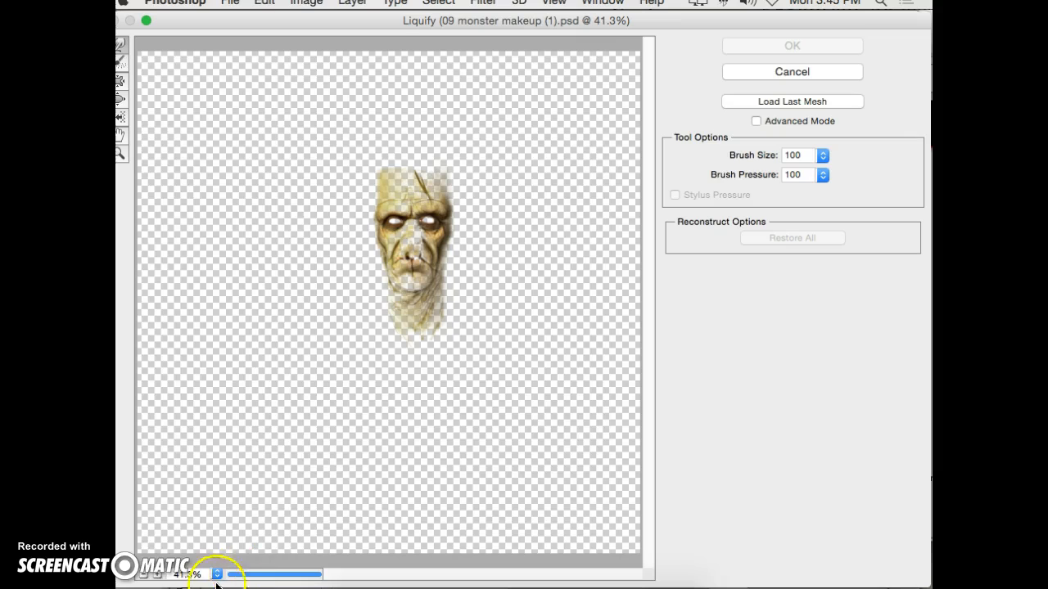
pyautogui.click(499, 563)
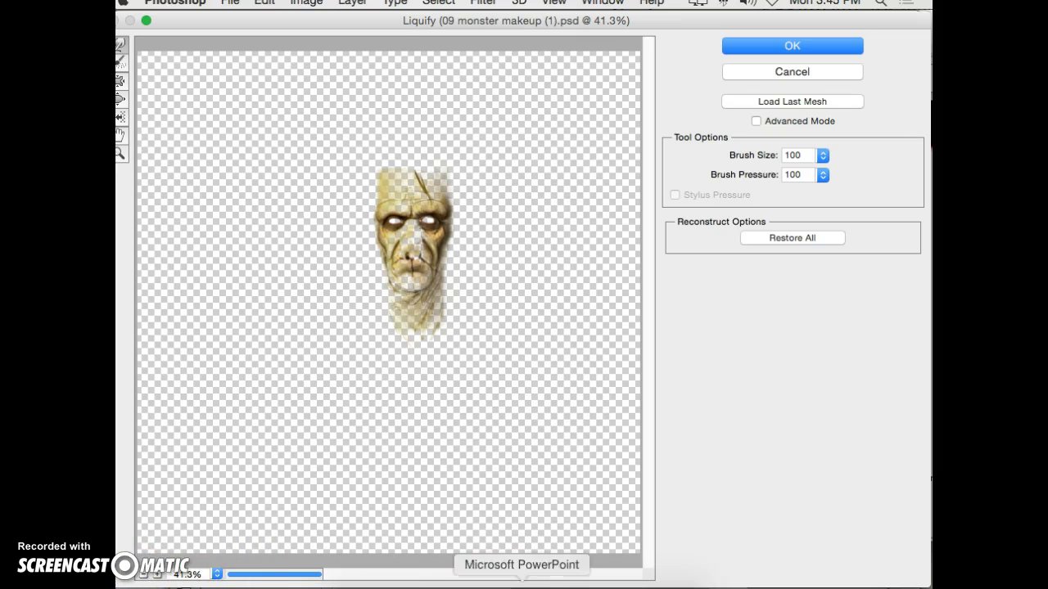
pyautogui.click(800, 71)
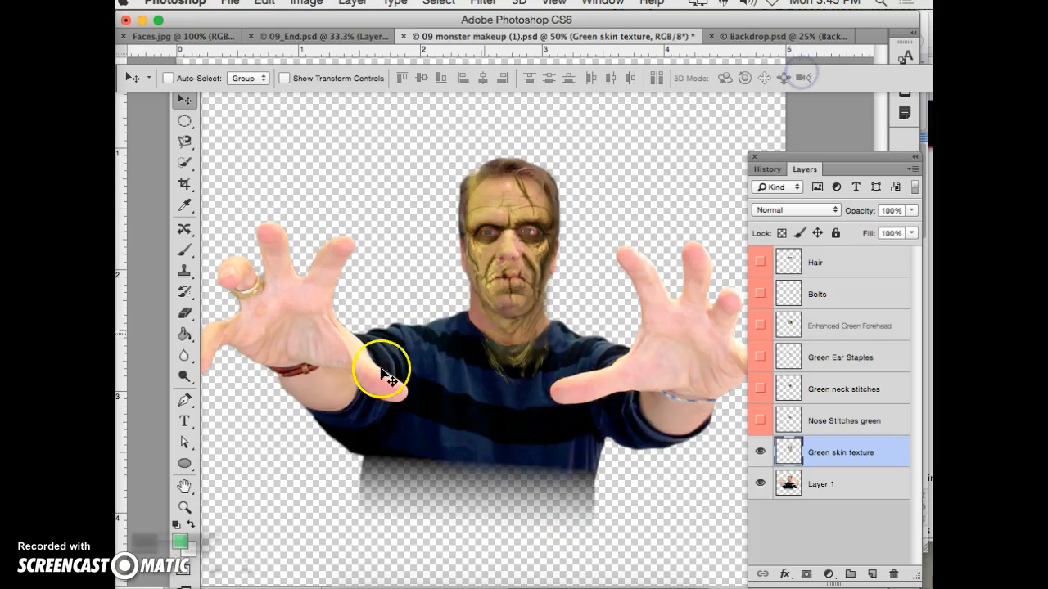
pyautogui.click(152, 533)
pyautogui.click(456, 87)
# Open the Liquify filter on the Green skin texture layer and turn on the backdrop of all layers.
pyautogui.click(490, 3)
pyautogui.click(510, 126)
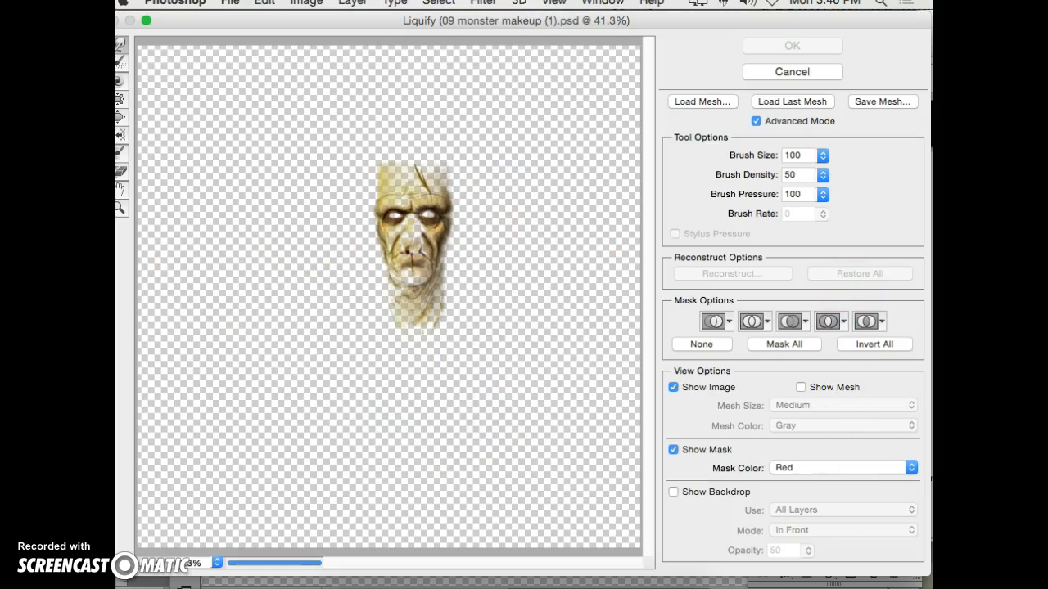
pyautogui.click(673, 492)
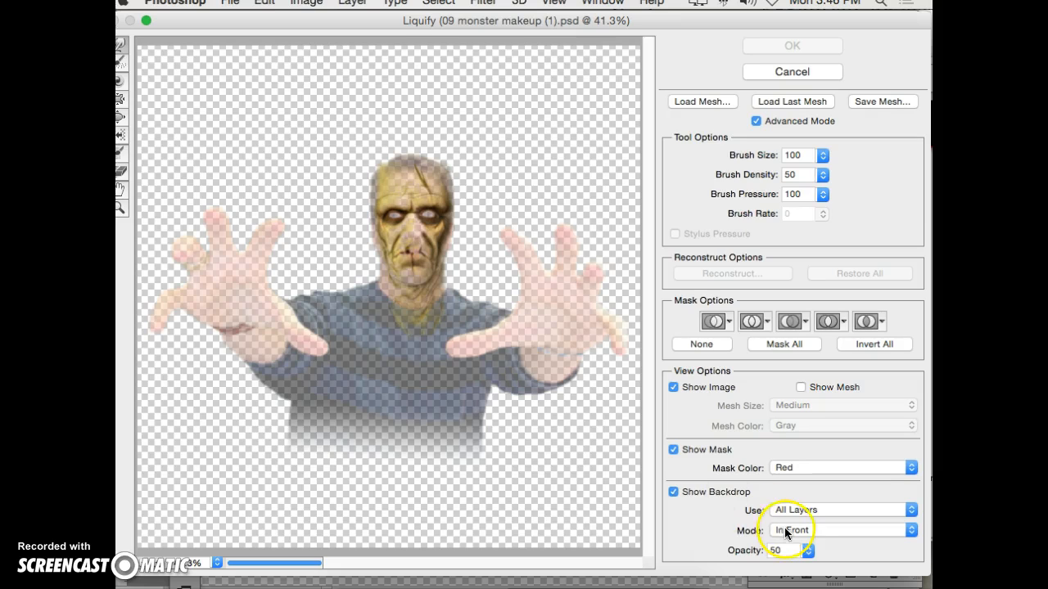
# Set the Liquify Forward Warp brush to size 150 and pressure 75 for working on the face at 100% zoom.
pyautogui.click(120, 208)
pyautogui.click(422, 258)
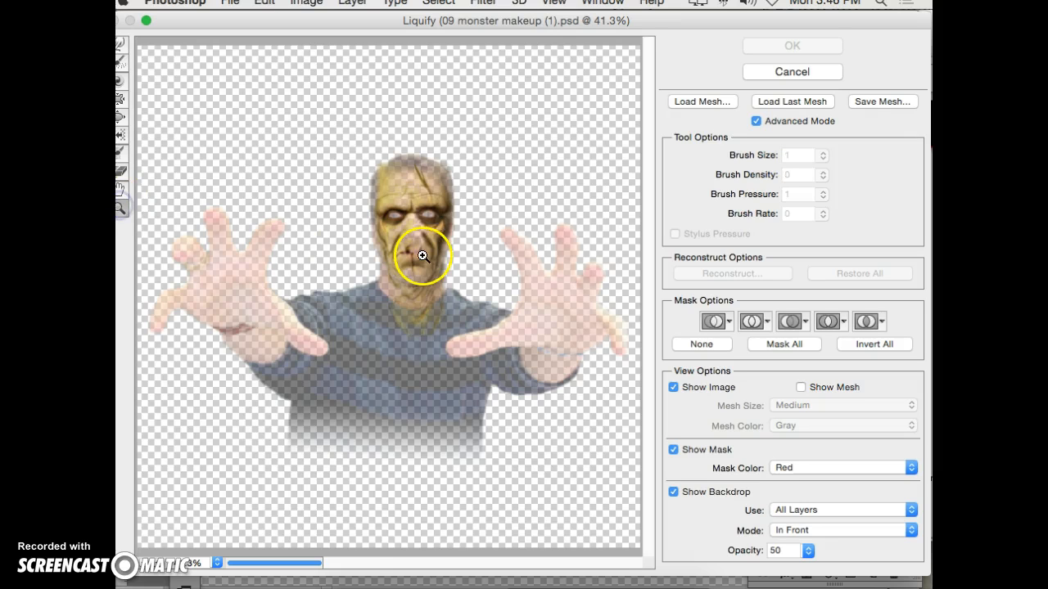
pyautogui.click(376, 251)
pyautogui.click(362, 334)
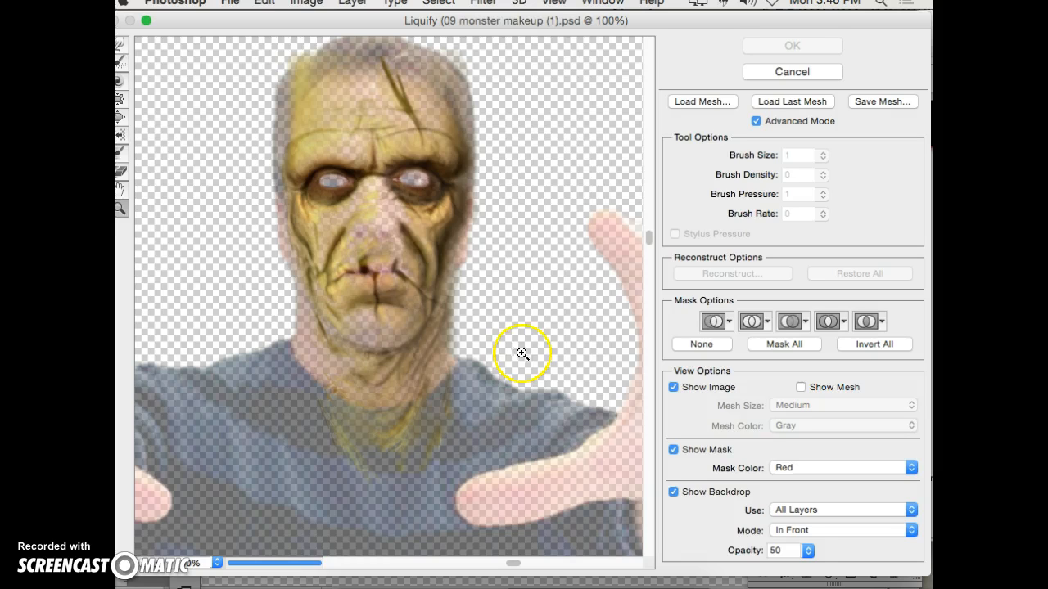
pyautogui.click(121, 47)
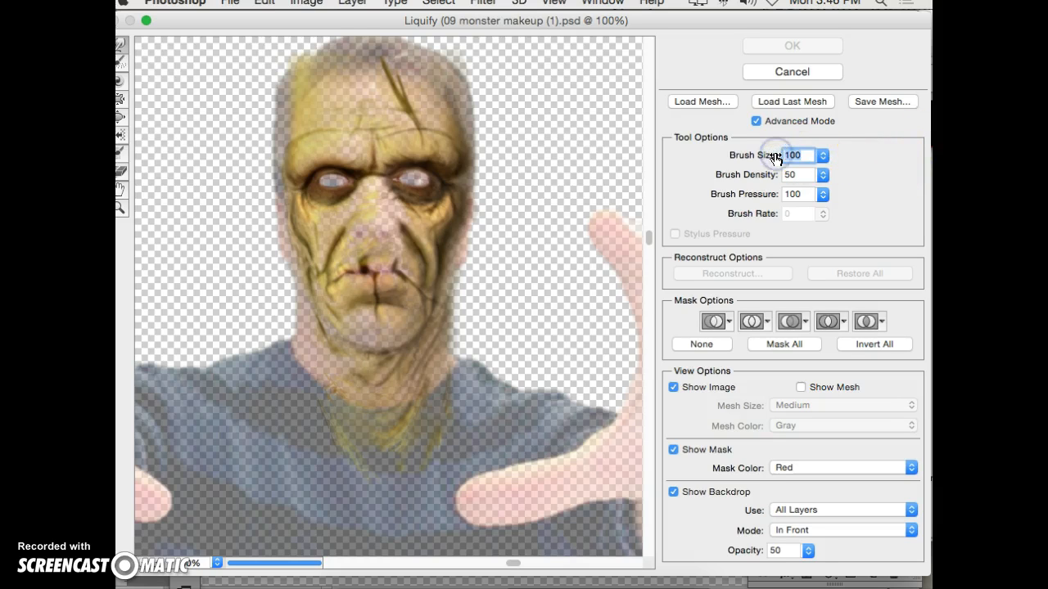
pyautogui.write('150')
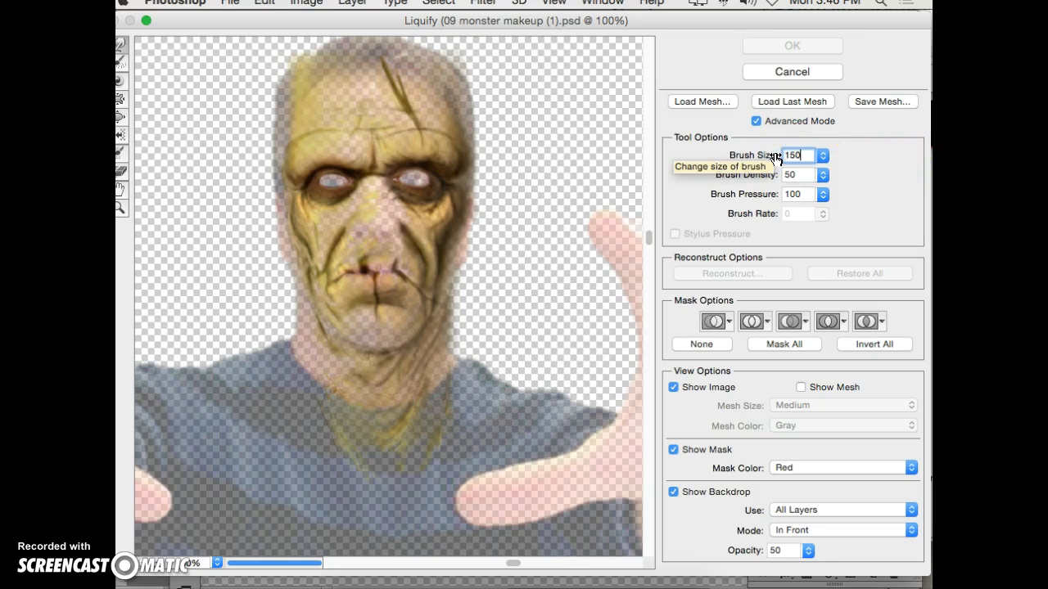
pyautogui.press('Return')
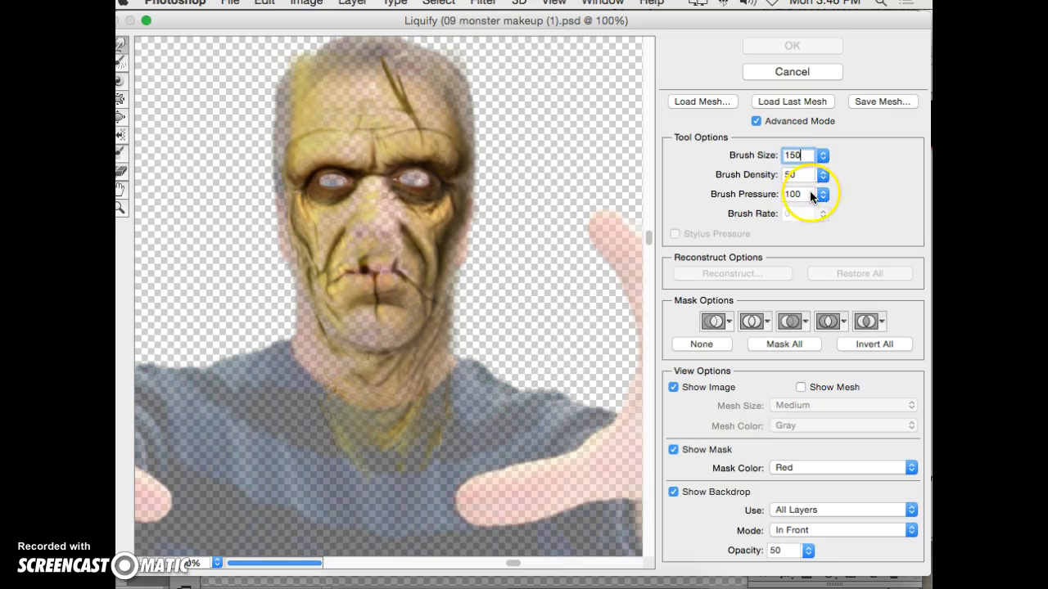
pyautogui.doubleClick(790, 194)
pyautogui.write('75')
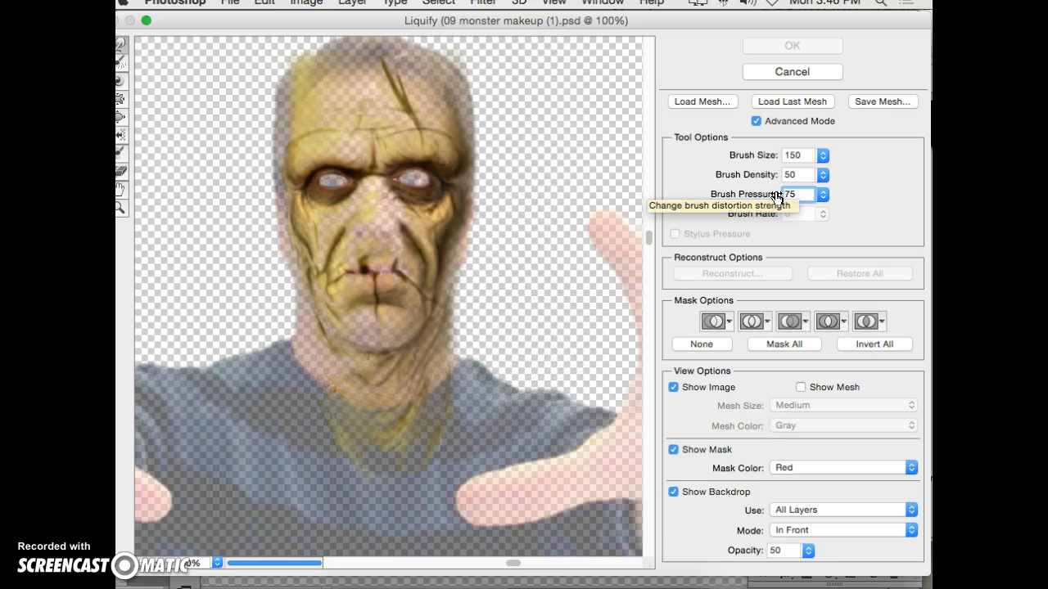
pyautogui.click(783, 155)
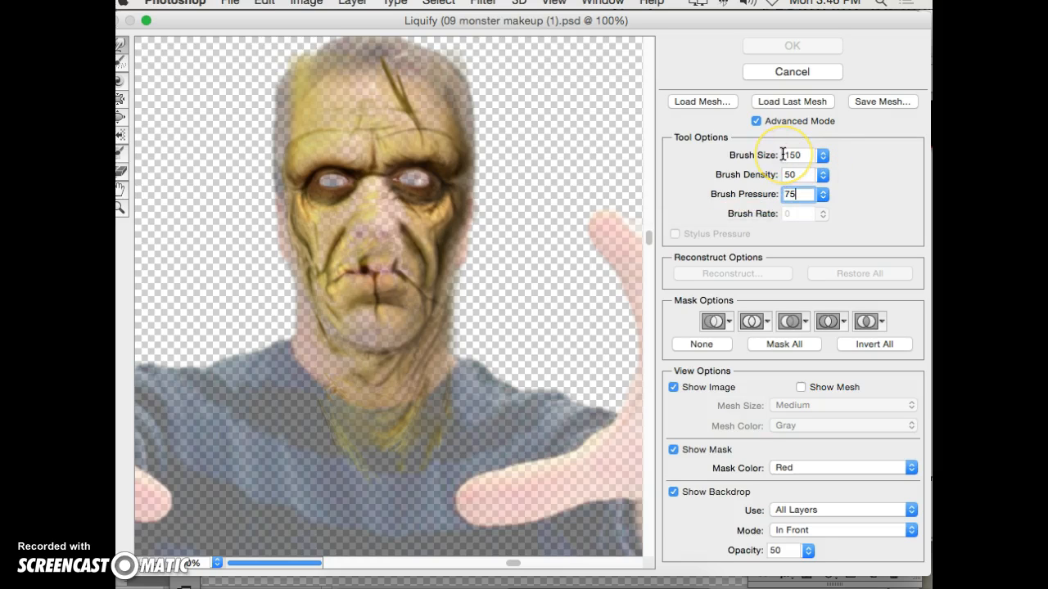
# Warp the green skin texture around the brows, eyes, cheeks and mouth to fit the man's face, and apply the Liquify filter.
pyautogui.moveTo(403, 99)
pyautogui.mouseDown()
pyautogui.moveTo(374, 140)
pyautogui.moveTo(385, 147)
pyautogui.mouseUp()
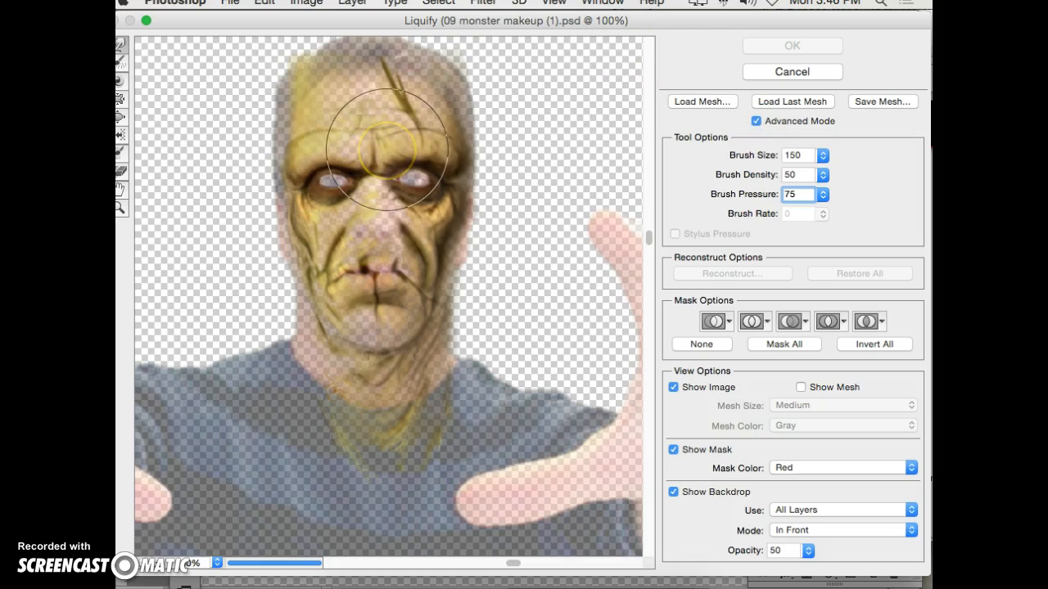
pyautogui.moveTo(360, 155); pyautogui.dragTo(324, 173)
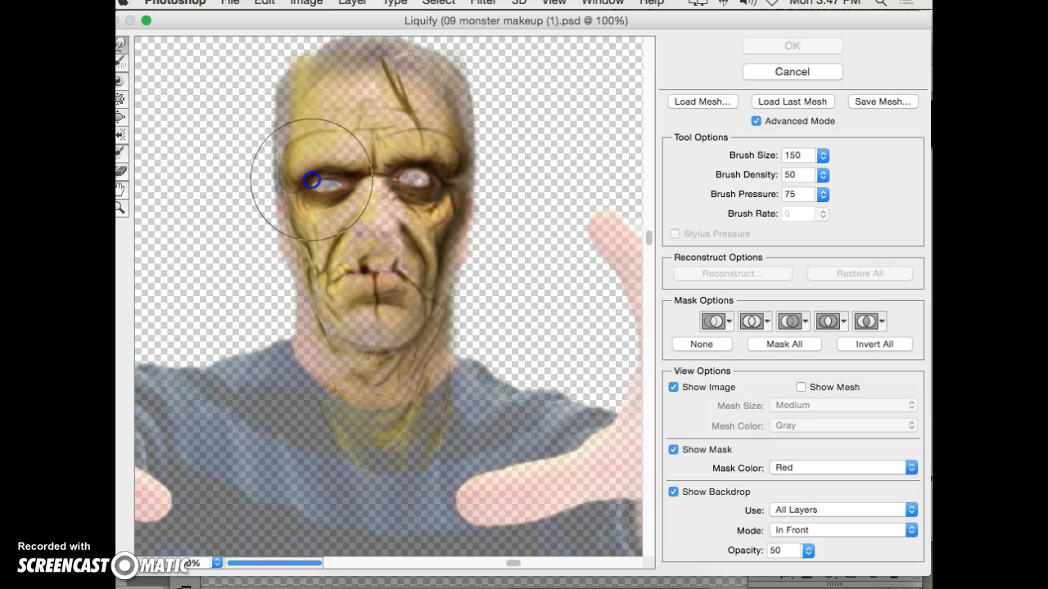
pyautogui.moveTo(312, 180); pyautogui.dragTo(319, 214)
pyautogui.scroll(-5, 320, 214)
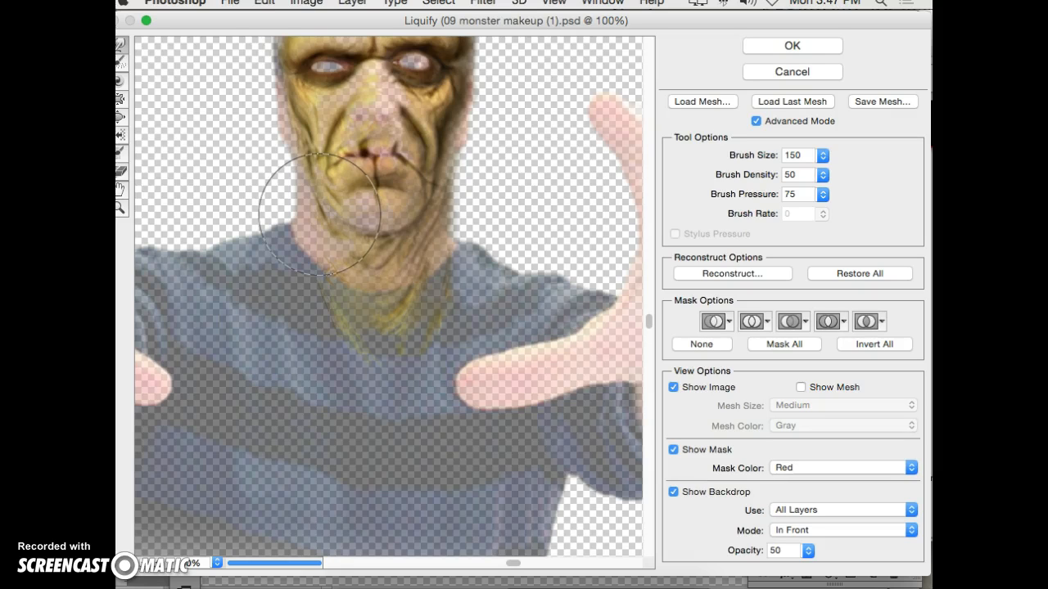
pyautogui.moveTo(319, 213)
pyautogui.mouseDown()
pyautogui.moveTo(350, 206)
pyautogui.moveTo(573, 245)
pyautogui.moveTo(488, 180)
pyautogui.mouseUp()
pyautogui.scroll(12, 488, 179)
pyautogui.scroll(-7, 487, 179)
pyautogui.moveTo(426, 204); pyautogui.dragTo(426, 212)
pyautogui.moveTo(421, 274)
pyautogui.mouseDown()
pyautogui.moveTo(454, 235)
pyautogui.moveTo(469, 234)
pyautogui.mouseUp()
pyautogui.moveTo(288, 234); pyautogui.dragTo(273, 232)
pyautogui.moveTo(334, 206); pyautogui.dragTo(335, 206)
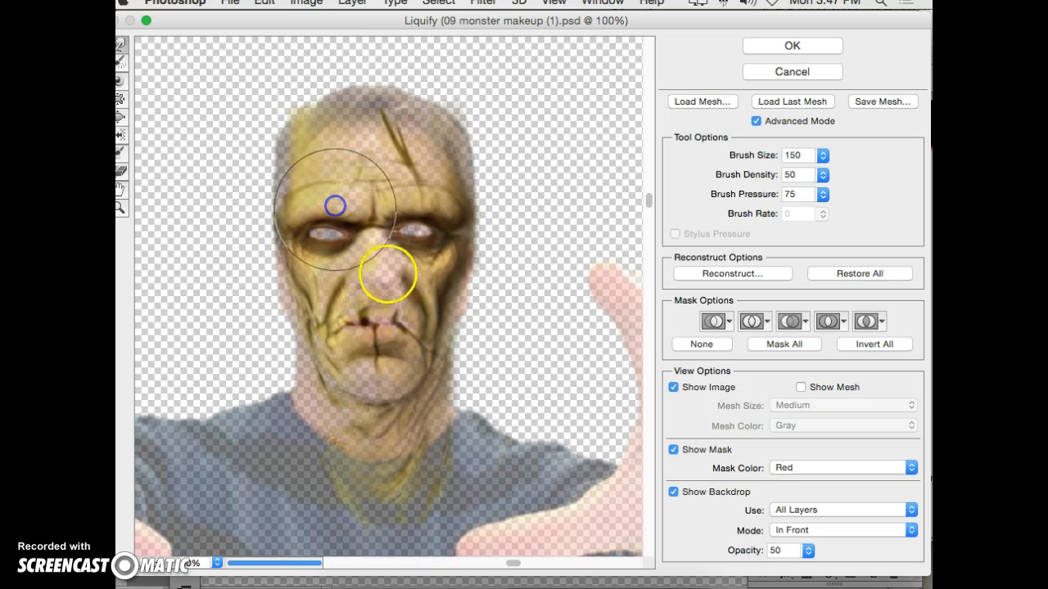
pyautogui.click(469, 319)
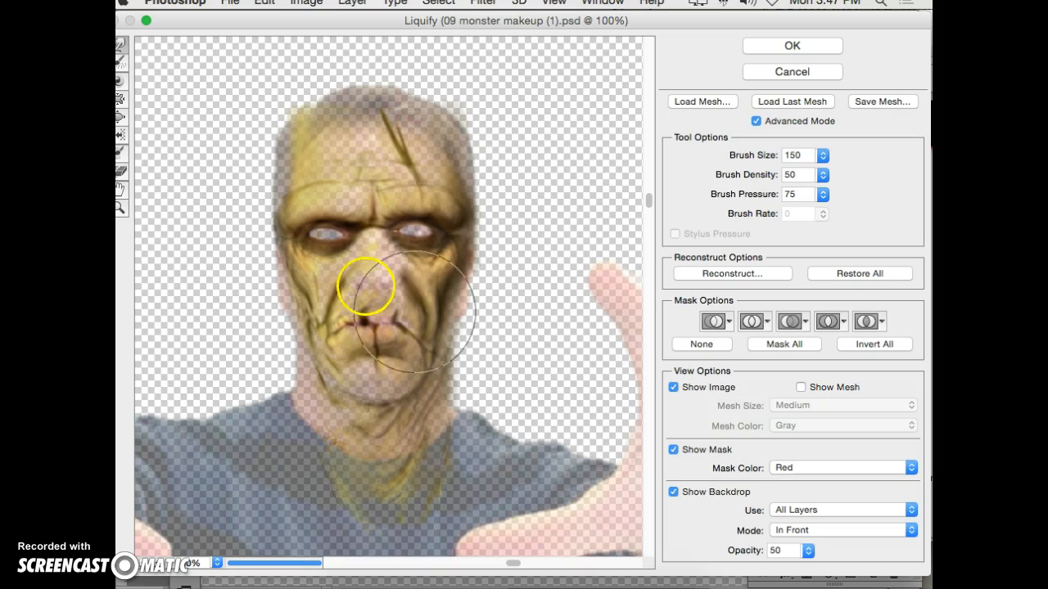
pyautogui.moveTo(312, 252); pyautogui.dragTo(315, 256)
pyautogui.moveTo(431, 256); pyautogui.dragTo(430, 264)
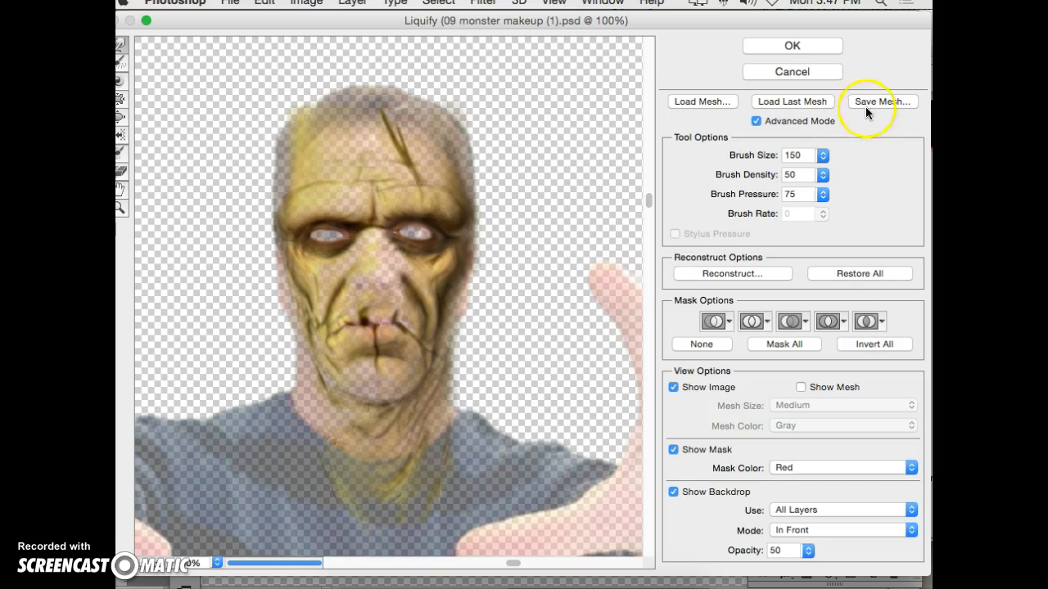
pyautogui.click(789, 46)
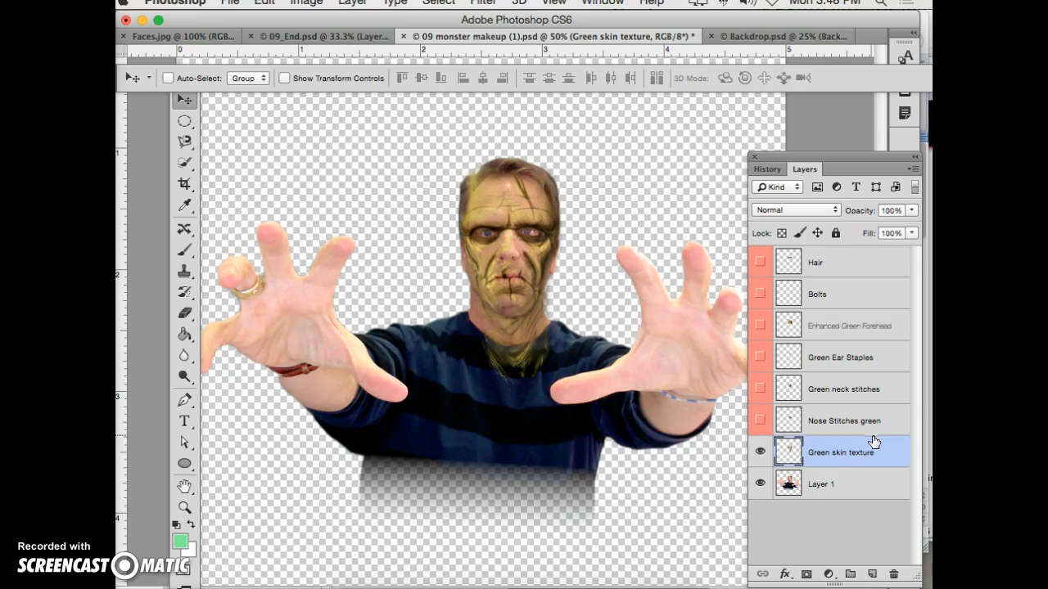
# Show the Nose Stitches green layer and move it up so the stitches fit around the man's nose.
pyautogui.click(760, 421)
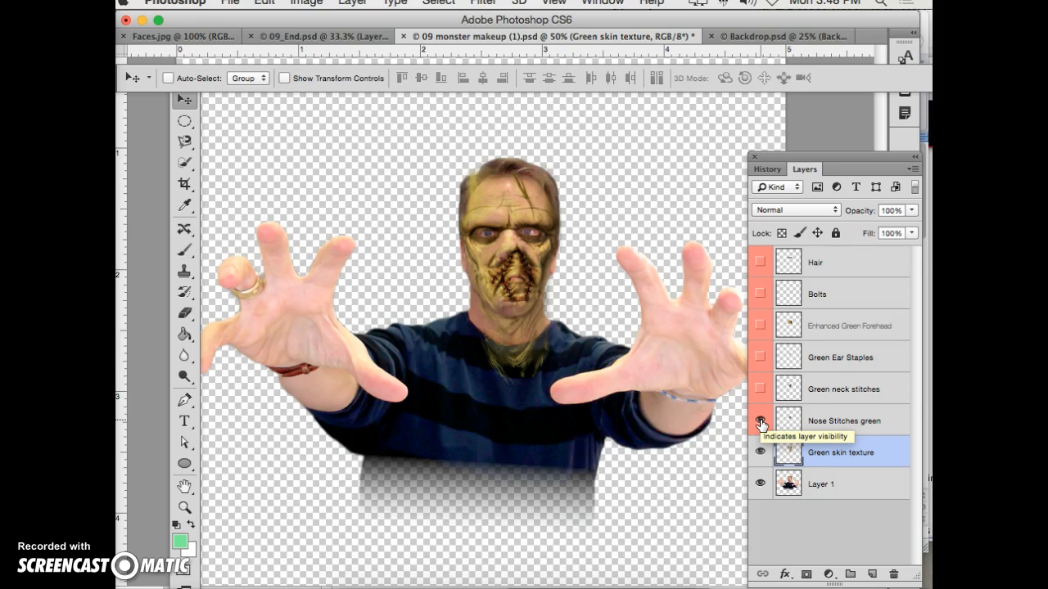
pyautogui.moveTo(521, 273); pyautogui.dragTo(505, 256)
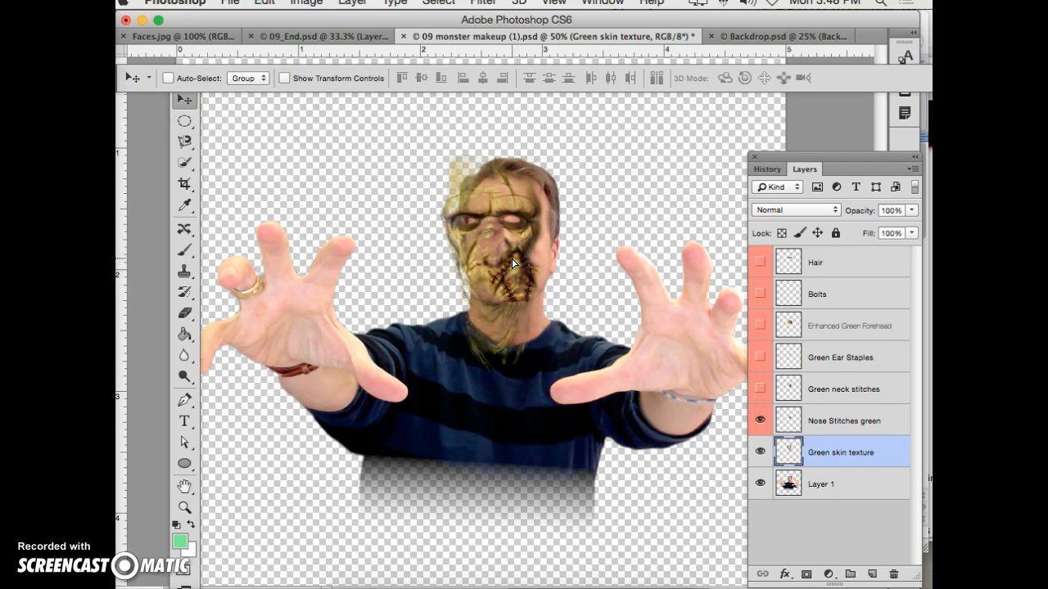
pyautogui.press('super+z')
pyautogui.click(851, 421)
pyautogui.moveTo(507, 282); pyautogui.dragTo(510, 252)
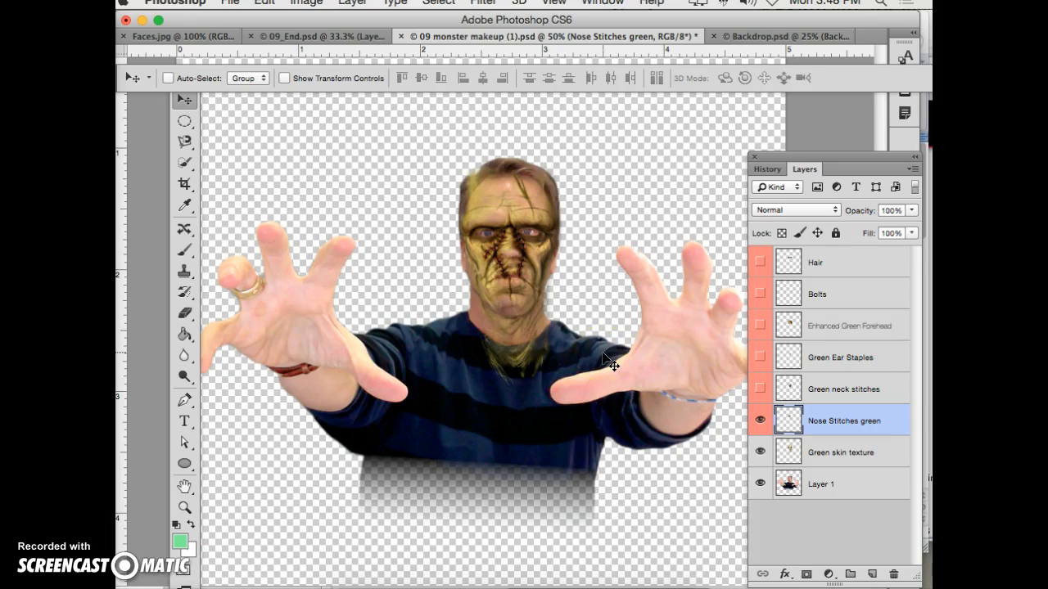
# Use Free Transform to stretch the Nose Stitches green layer slightly taller and wider so the stitches fit the man's nose and cheeks.
pyautogui.press('super+t')
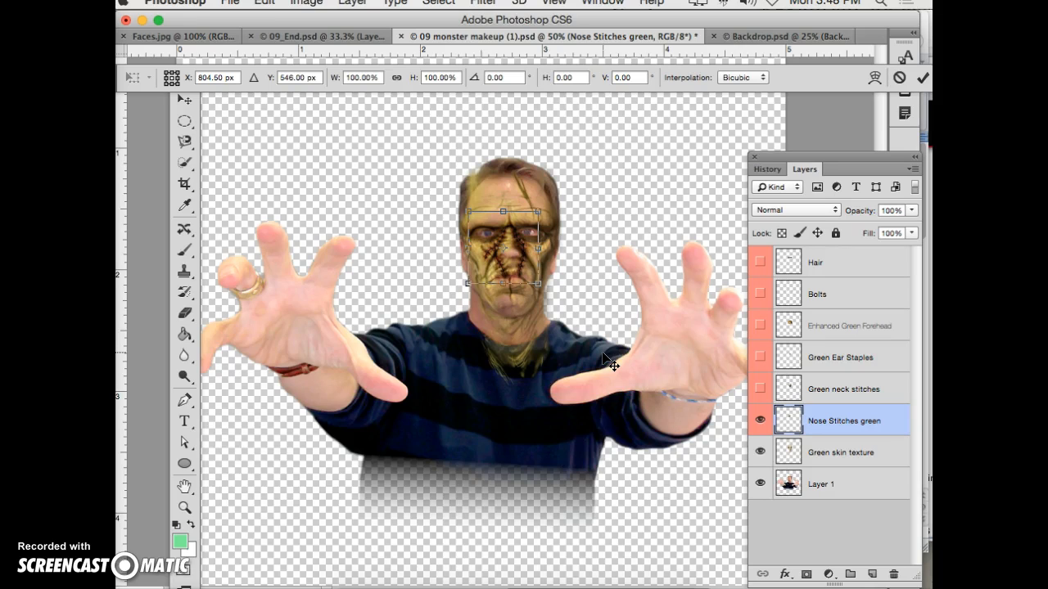
pyautogui.moveTo(502, 283); pyautogui.dragTo(503, 290)
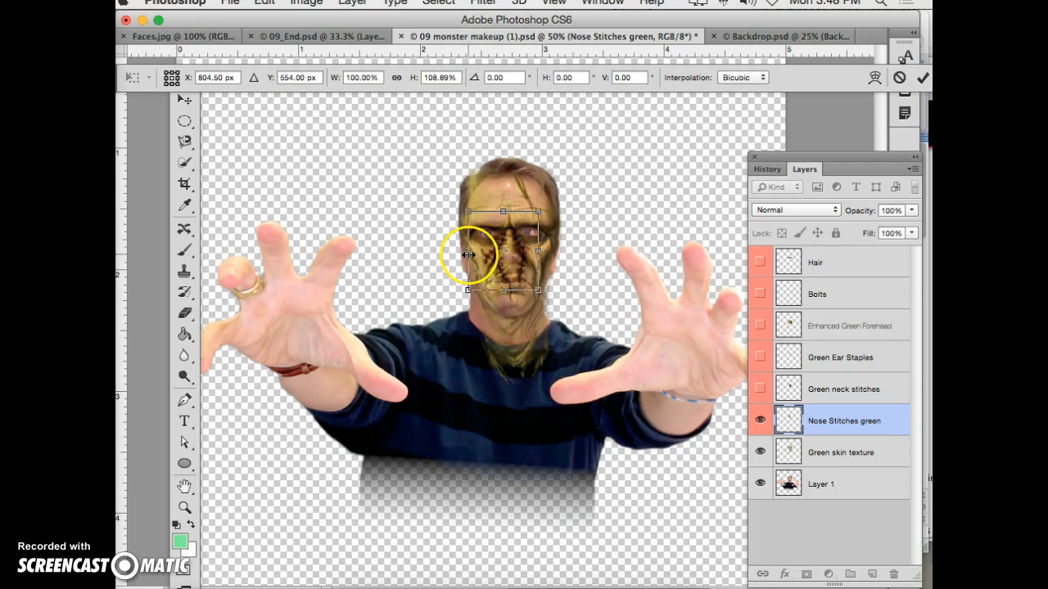
pyautogui.moveTo(468, 255); pyautogui.dragTo(464, 253)
pyautogui.moveTo(544, 250); pyautogui.dragTo(548, 252)
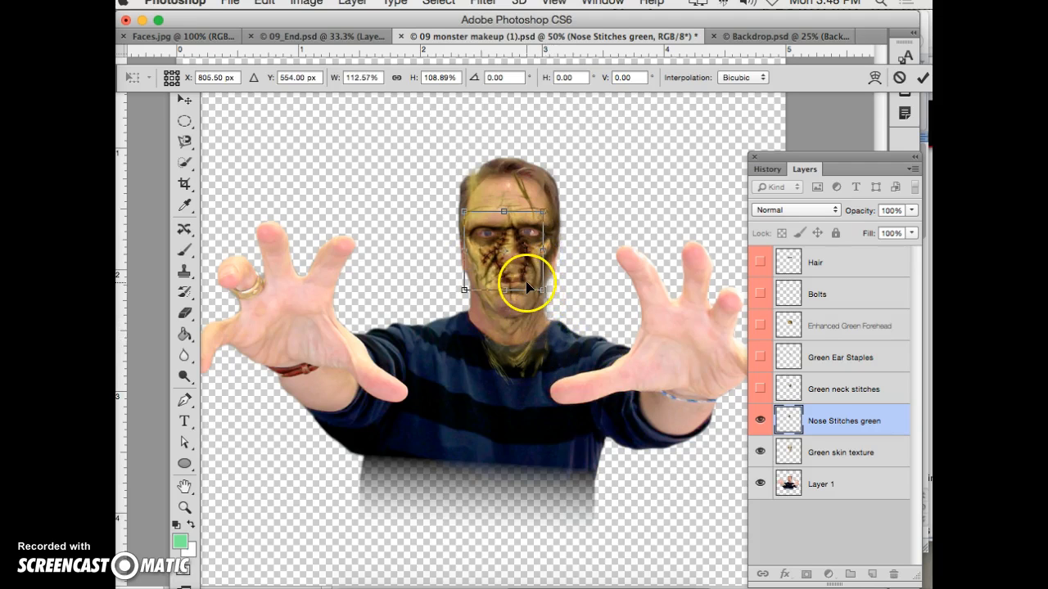
pyautogui.moveTo(542, 289); pyautogui.dragTo(536, 288)
pyautogui.doubleClick(501, 241)
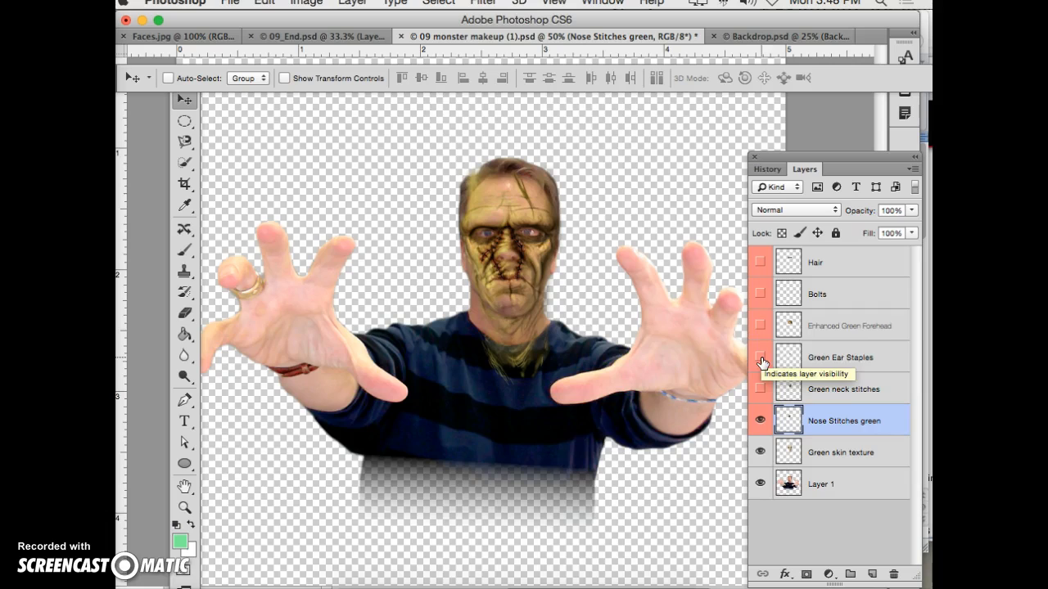
# Show the Green neck stitches layer and move it down from the face onto the man's neck.
pyautogui.click(838, 393)
pyautogui.click(761, 389)
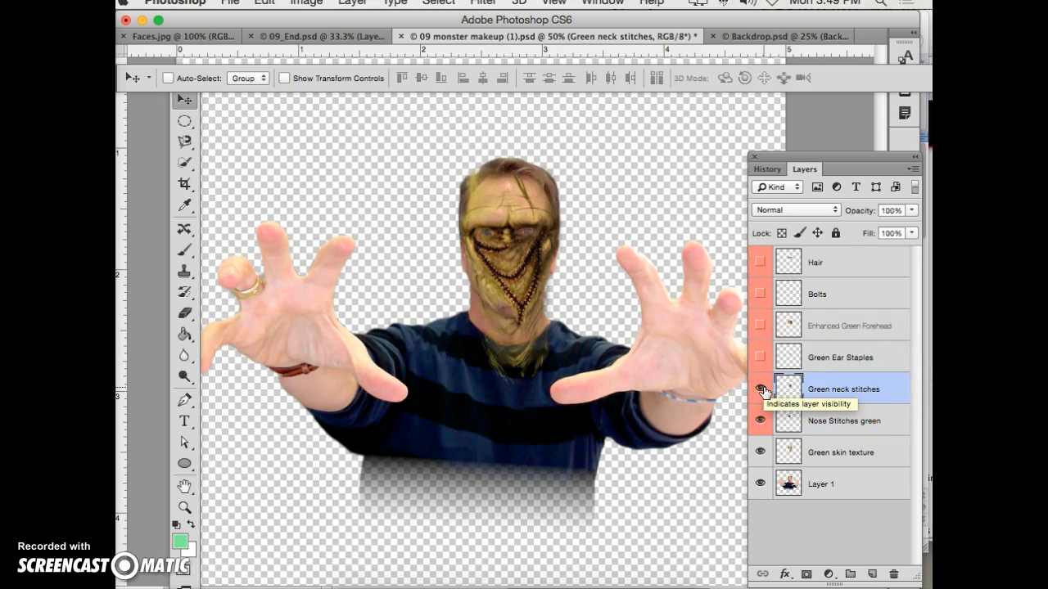
pyautogui.click(185, 99)
pyautogui.moveTo(512, 260); pyautogui.dragTo(533, 306)
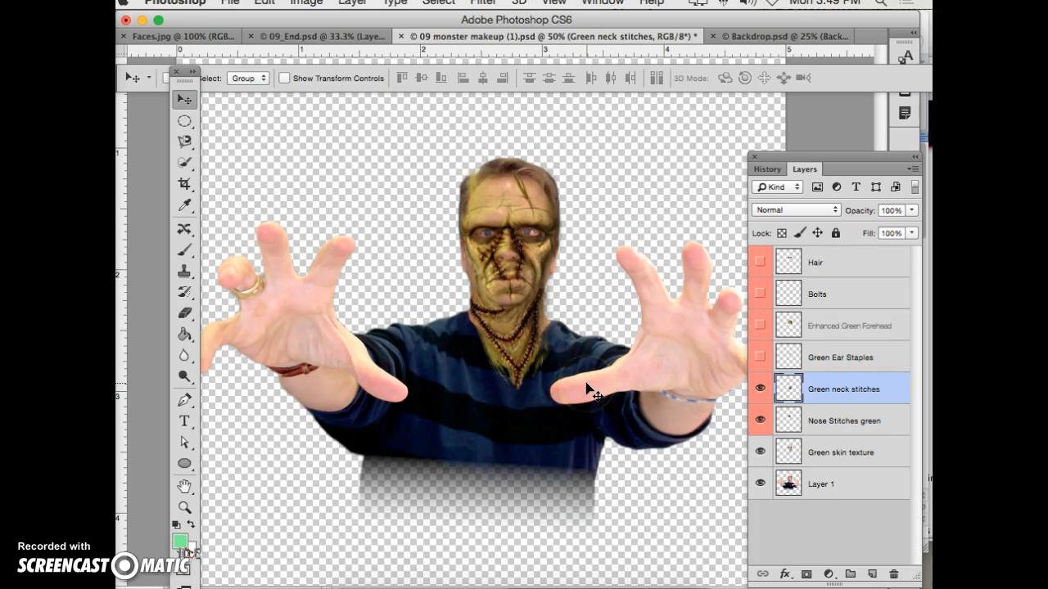
# Scale the neck stitches to about 104% width and 106% height so they cover the neck down to the collar.
pyautogui.press('super+t')
pyautogui.click(553, 250)
pyautogui.moveTo(566, 320); pyautogui.dragTo(573, 323)
pyautogui.moveTo(467, 322); pyautogui.dragTo(465, 322)
pyautogui.moveTo(513, 394); pyautogui.dragTo(514, 404)
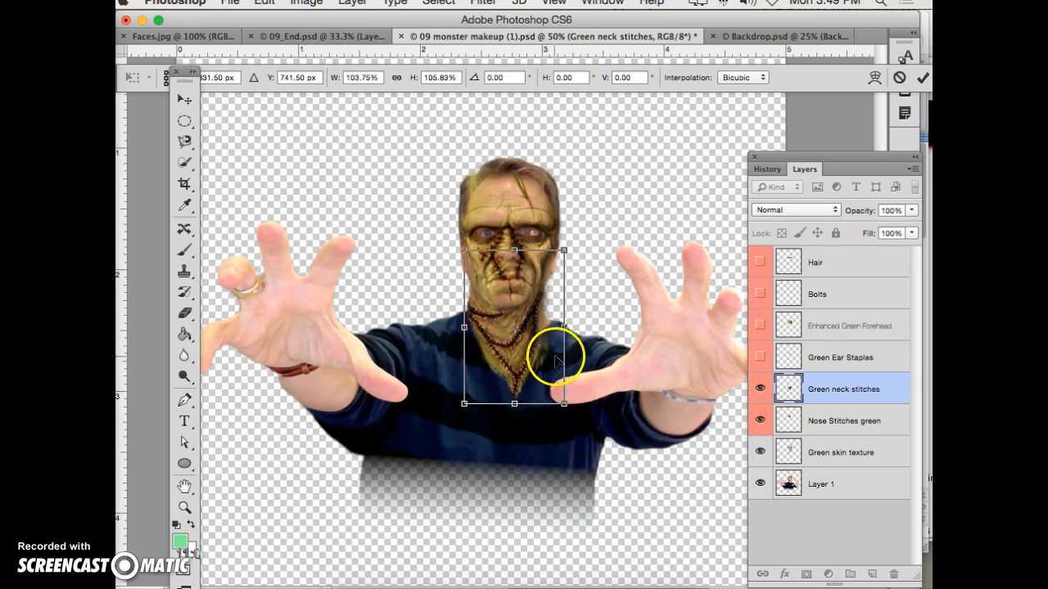
pyautogui.moveTo(573, 328); pyautogui.dragTo(573, 328)
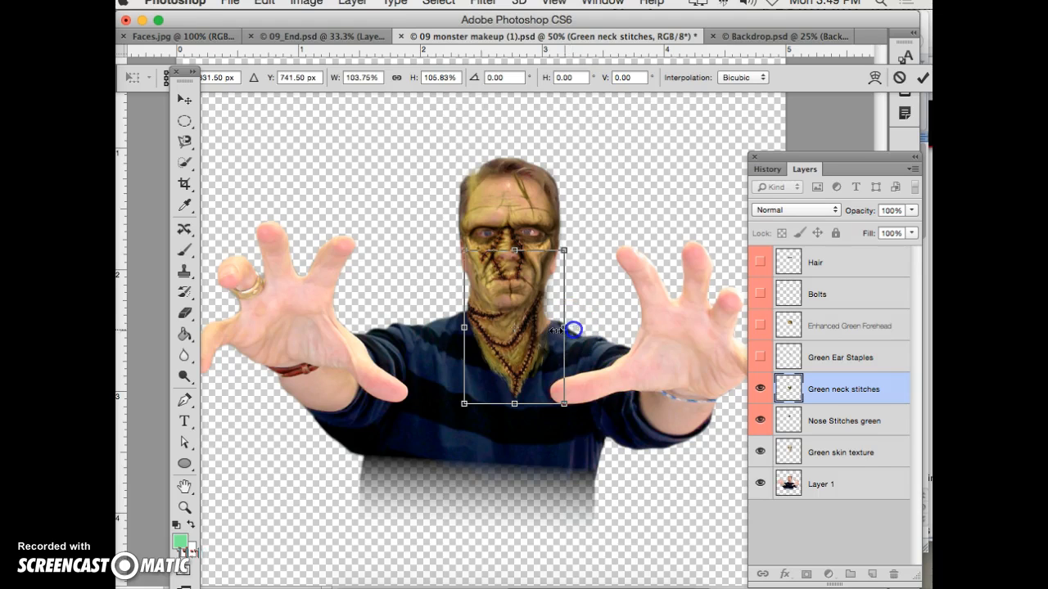
pyautogui.doubleClick(499, 329)
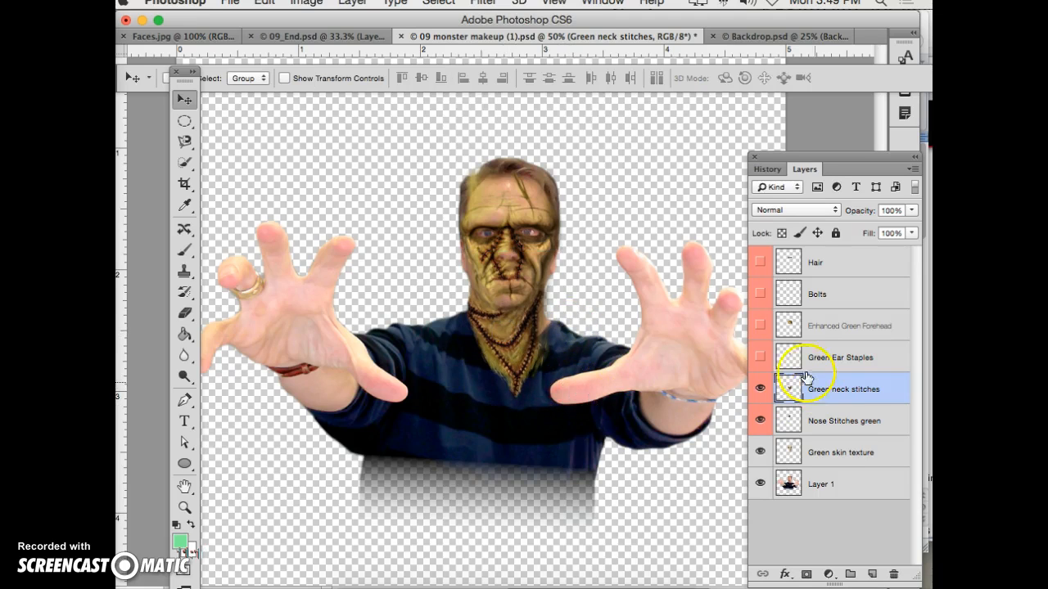
# Show the Green Ear Staples layer and move the staples from the middle of the face up to the man's ear.
pyautogui.click(759, 357)
pyautogui.click(868, 360)
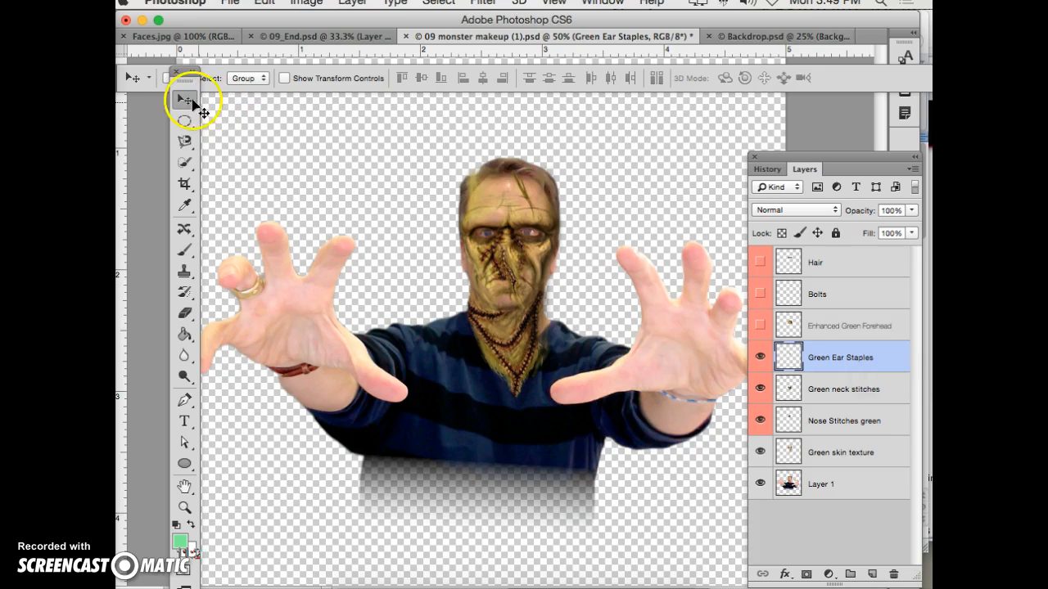
pyautogui.moveTo(540, 266); pyautogui.dragTo(475, 225)
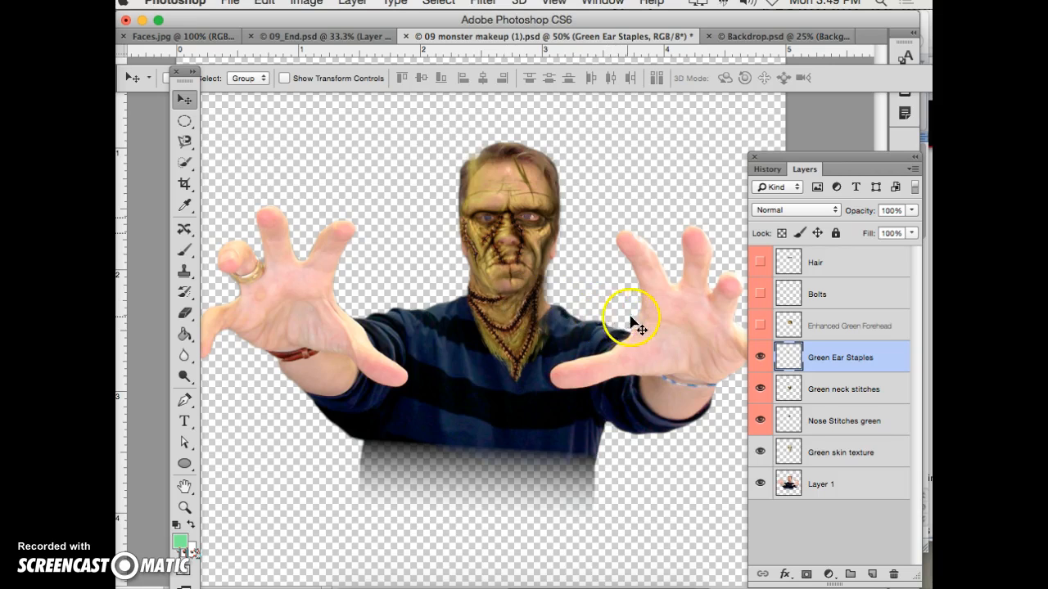
# Show the Enhanced Green Forehead layer and move it up over the man's forehead, lining it up with the eyebrows.
pyautogui.click(760, 325)
pyautogui.click(821, 326)
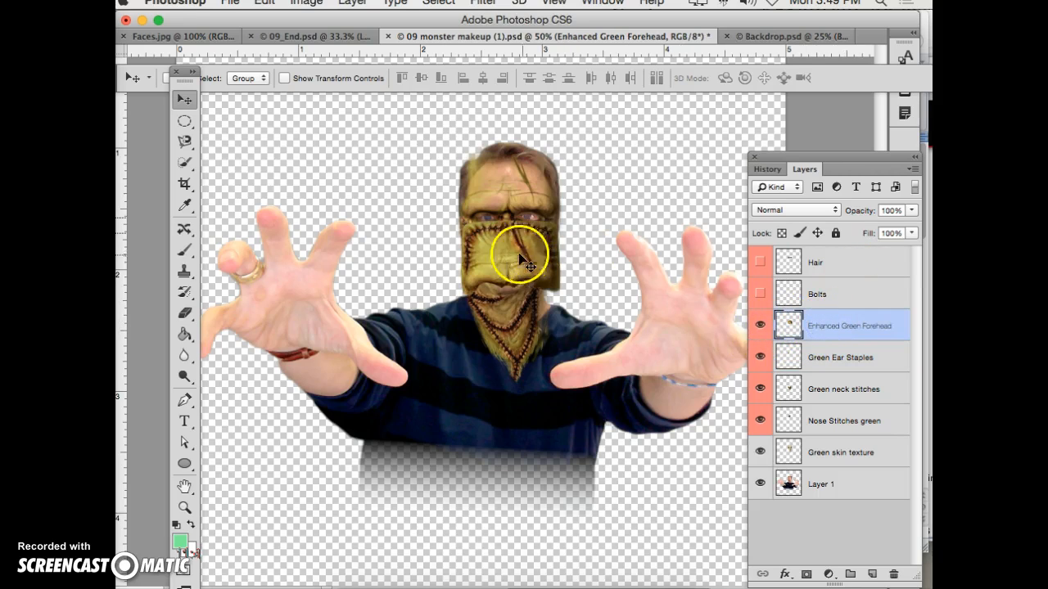
pyautogui.moveTo(505, 264); pyautogui.dragTo(514, 194)
# Scale the green forehead to about 101% width and 106% height, and nudge it slightly down and right to match the head.
pyautogui.press('super+t')
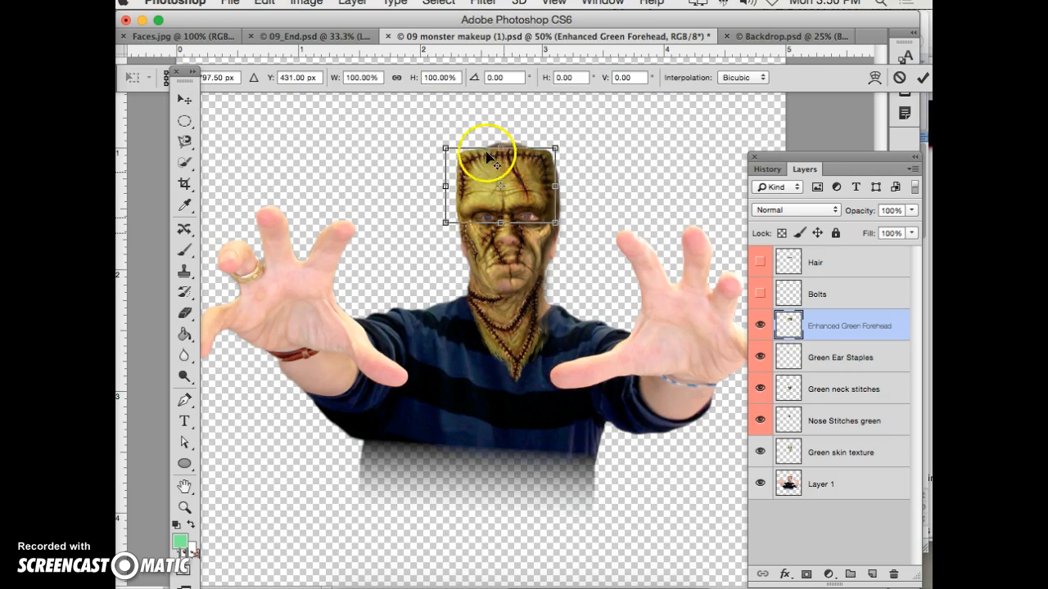
pyautogui.moveTo(444, 146); pyautogui.dragTo(501, 135)
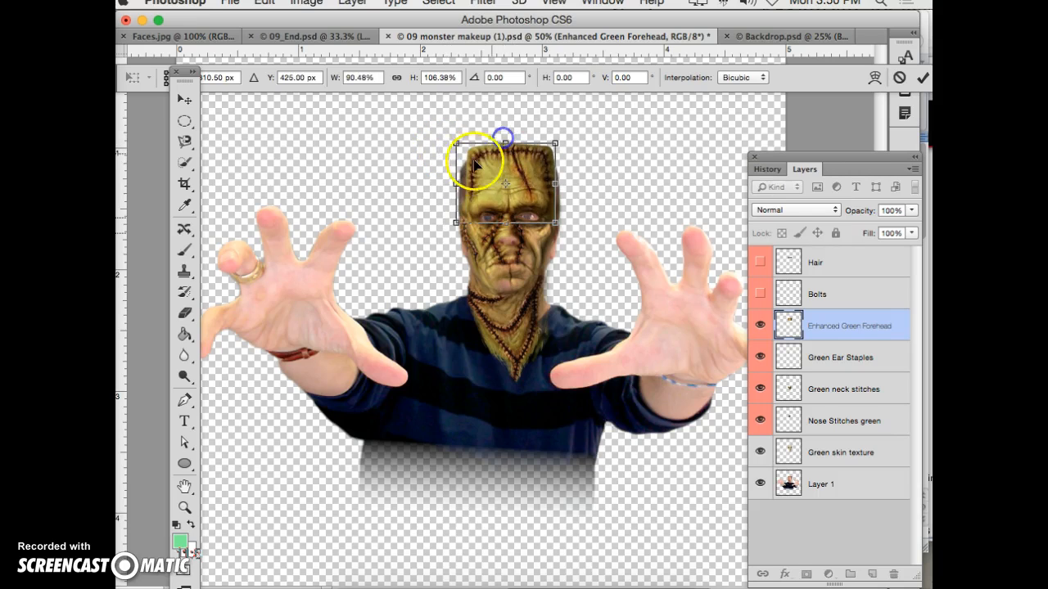
pyautogui.moveTo(452, 183); pyautogui.dragTo(444, 183)
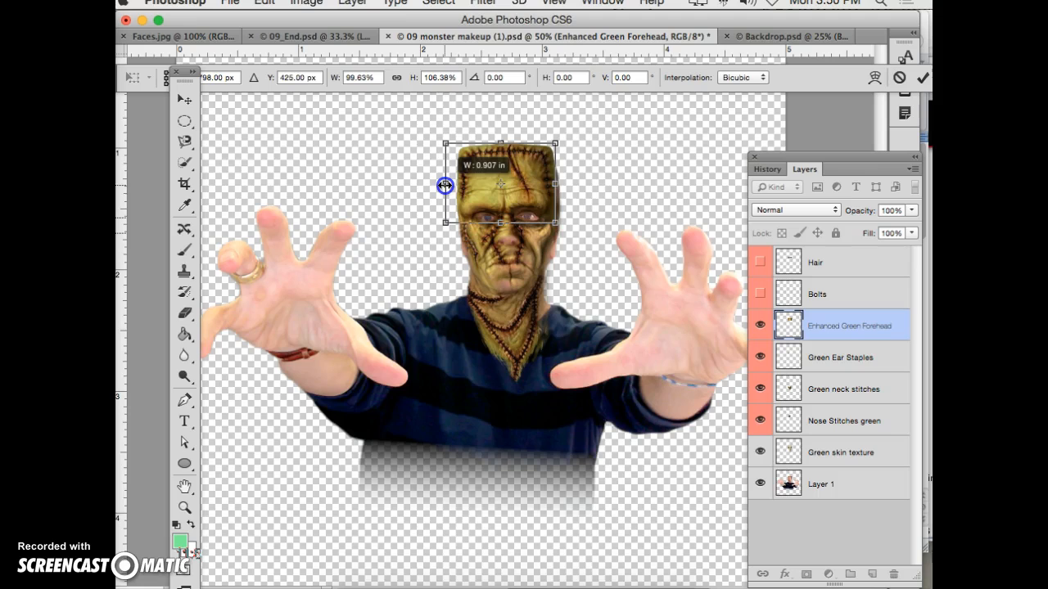
pyautogui.moveTo(556, 183); pyautogui.dragTo(560, 183)
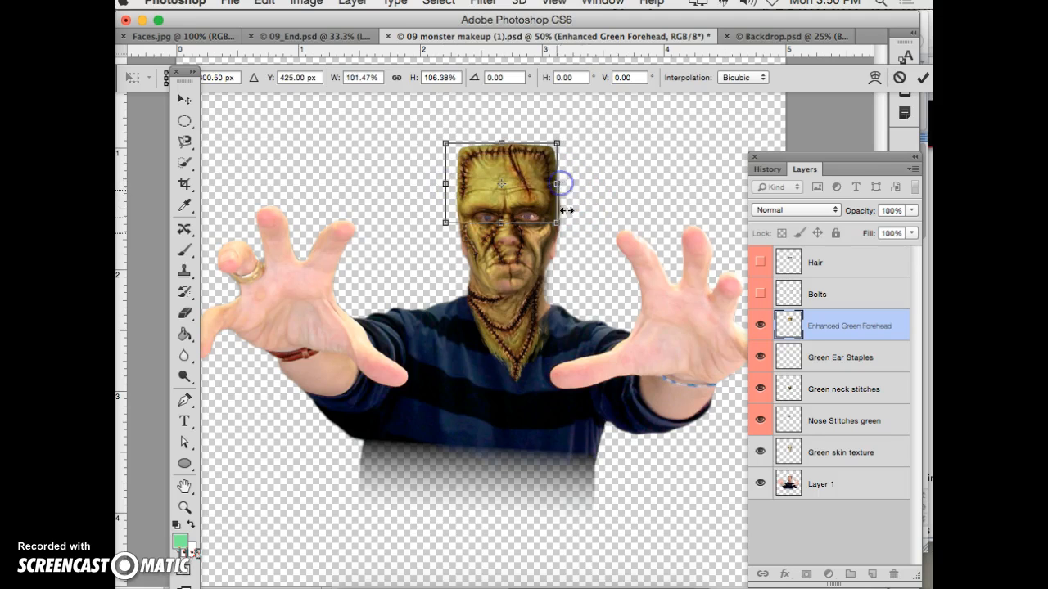
pyautogui.doubleClick(527, 170)
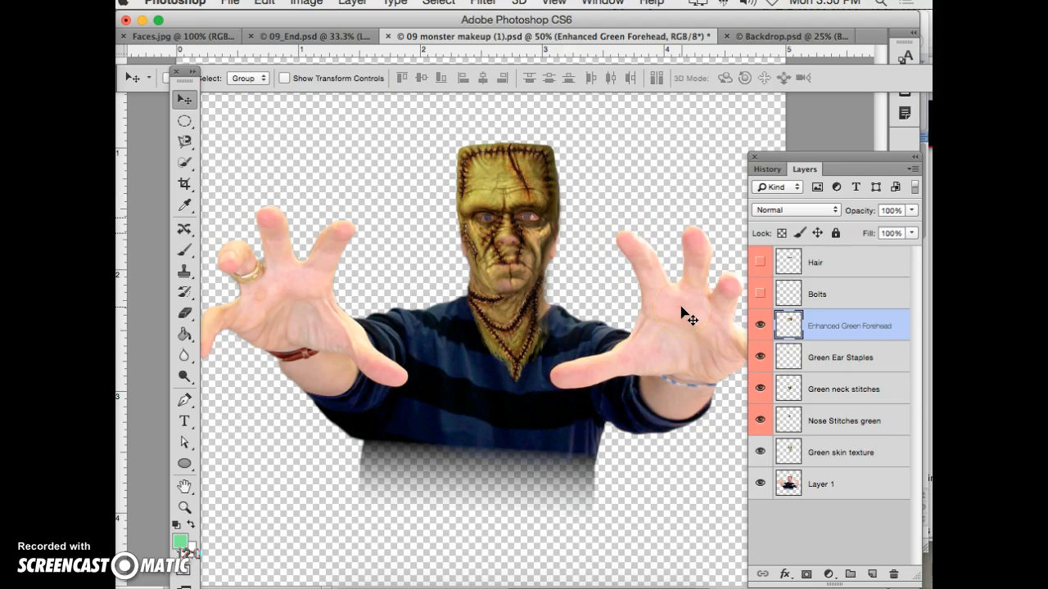
pyautogui.press('Down')
pyautogui.press('Right')
pyautogui.press('Right')
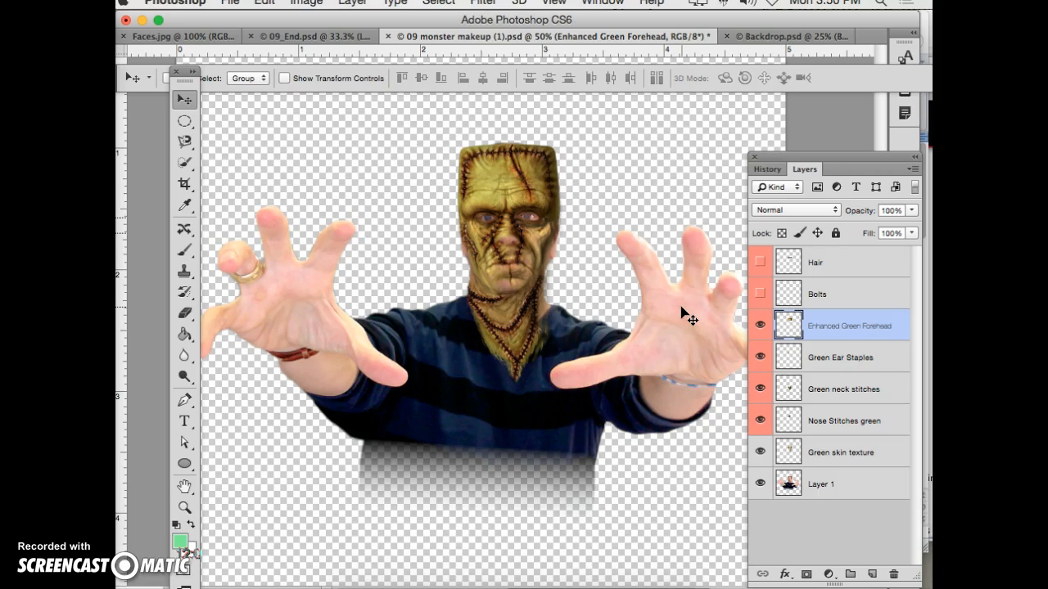
# Show the Bolts layer, move the bolts down to the sides of the neck and narrow them to about 84% width.
pyautogui.moveTo(189, 79); pyautogui.dragTo(198, 99)
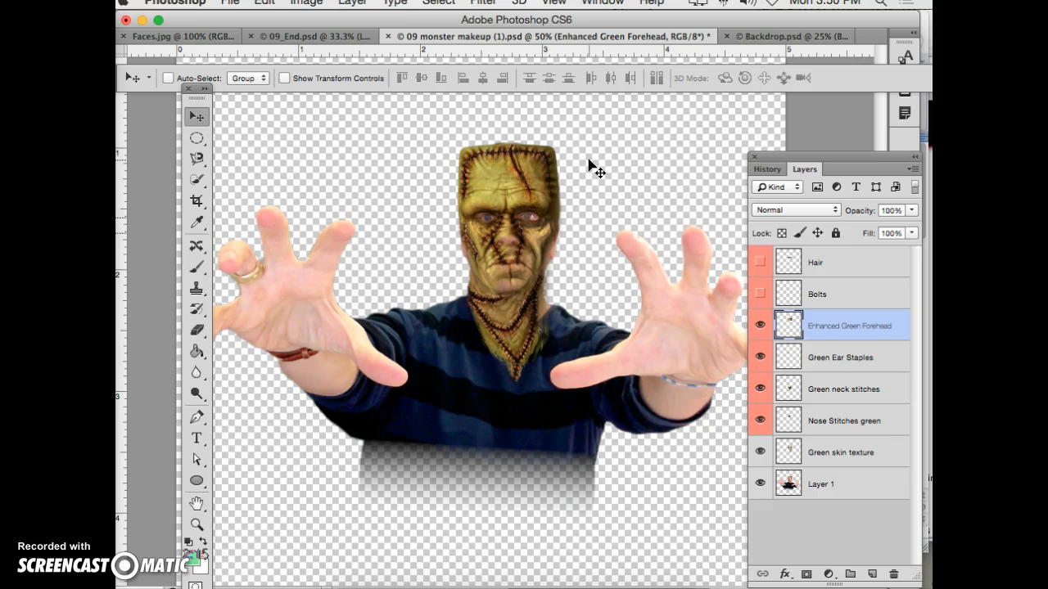
pyautogui.click(761, 294)
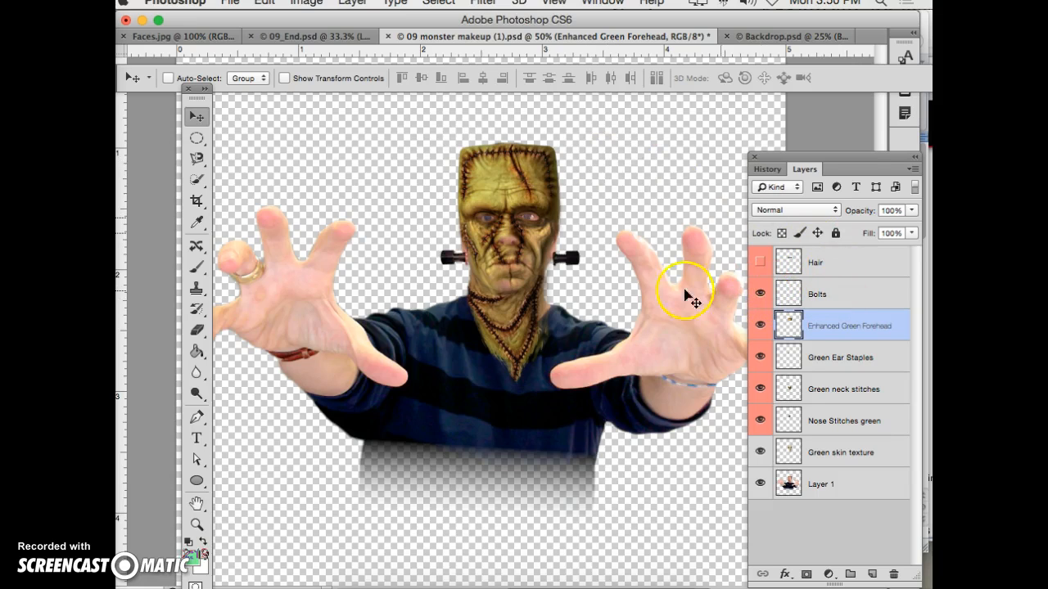
pyautogui.hotkey('ctrl', 't')
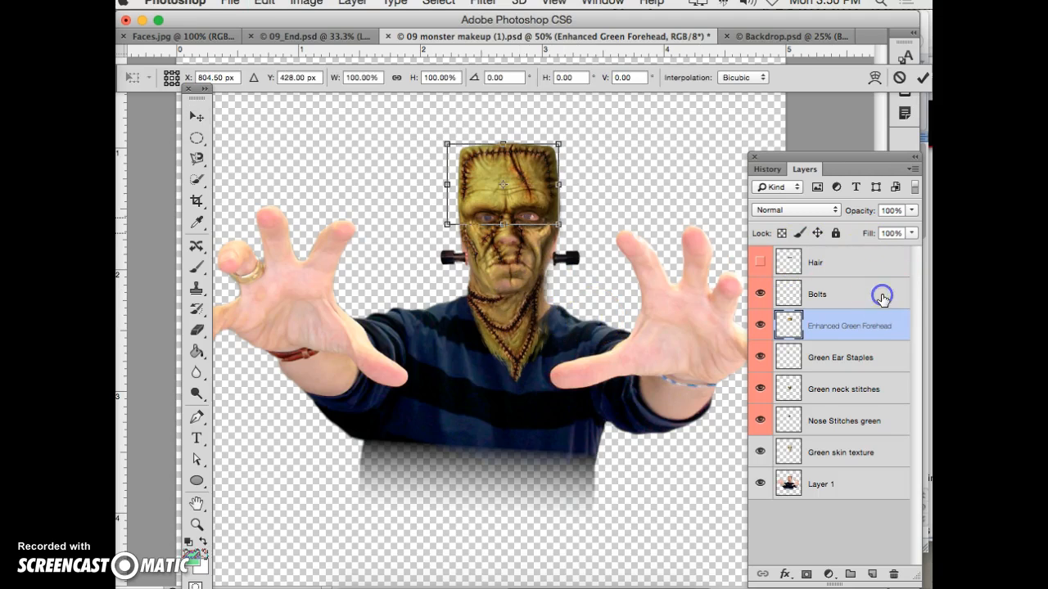
pyautogui.doubleClick(528, 199)
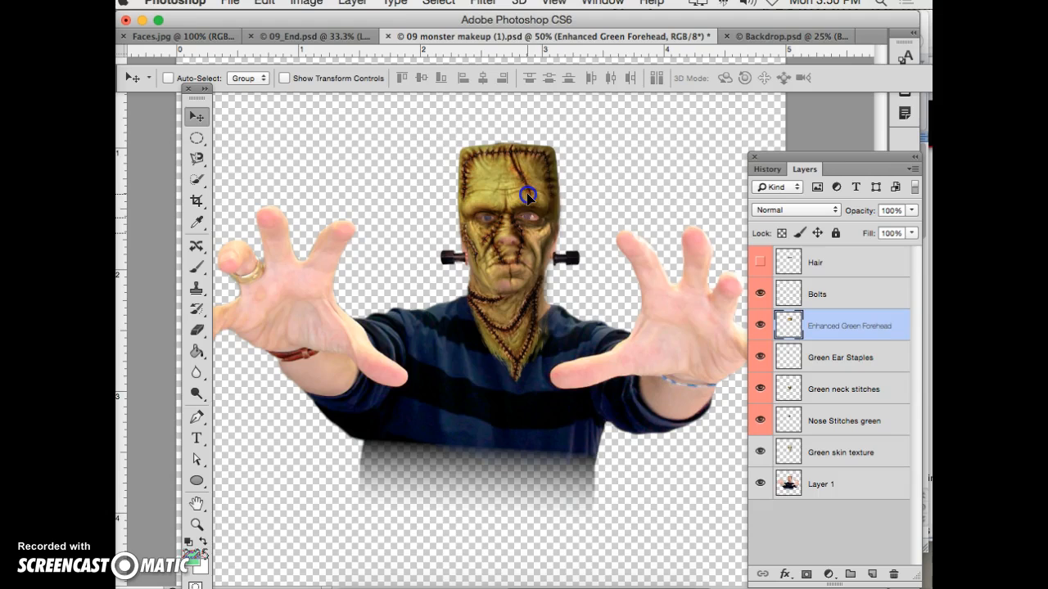
pyautogui.click(822, 293)
pyautogui.hotkey('ctrl', 't')
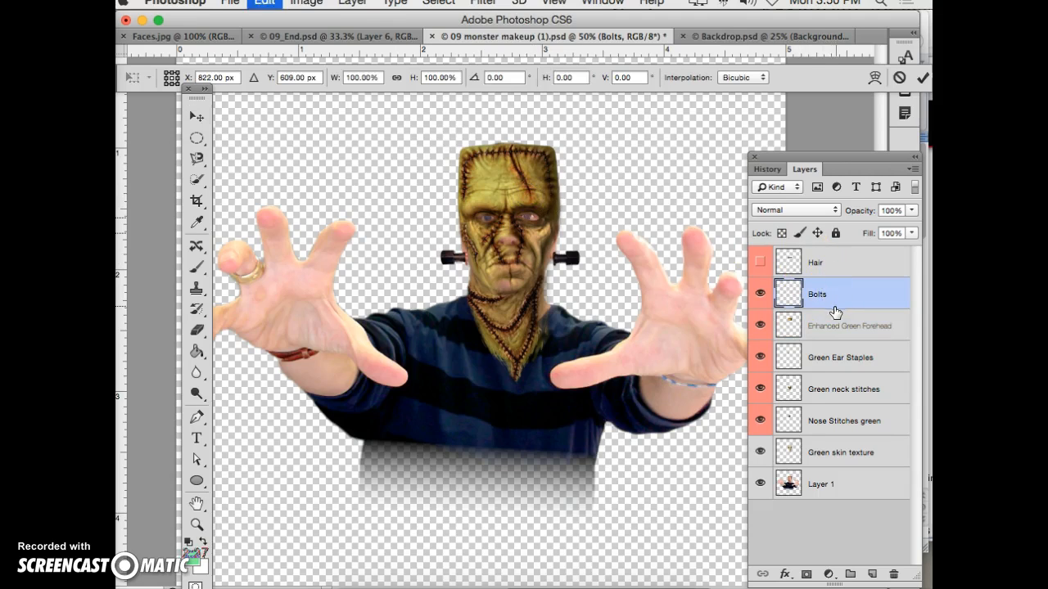
pyautogui.moveTo(549, 253); pyautogui.dragTo(544, 281)
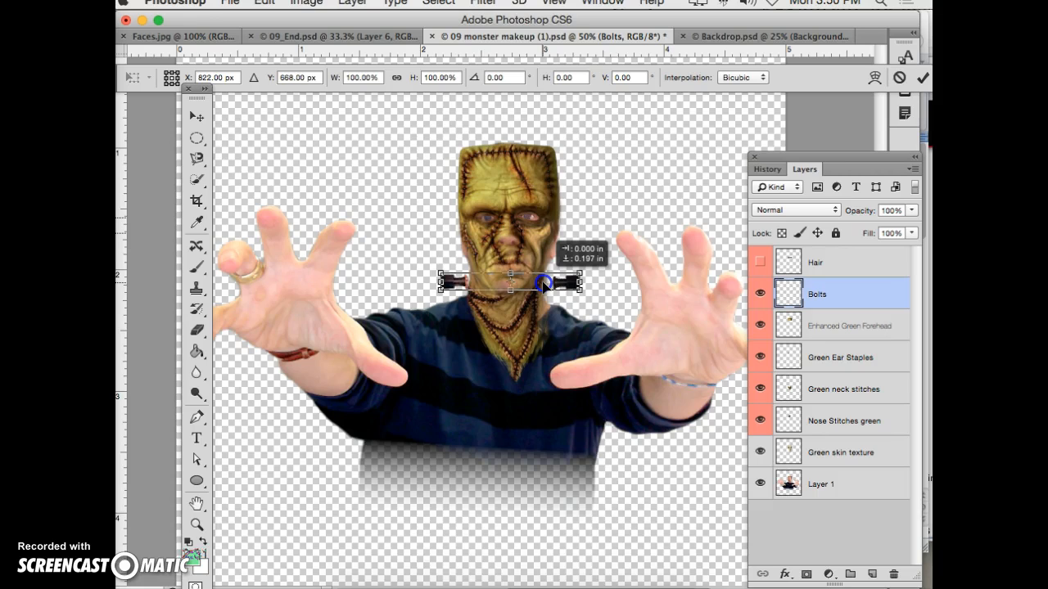
pyautogui.moveTo(543, 286); pyautogui.dragTo(572, 291)
pyautogui.moveTo(439, 289); pyautogui.dragTo(444, 289)
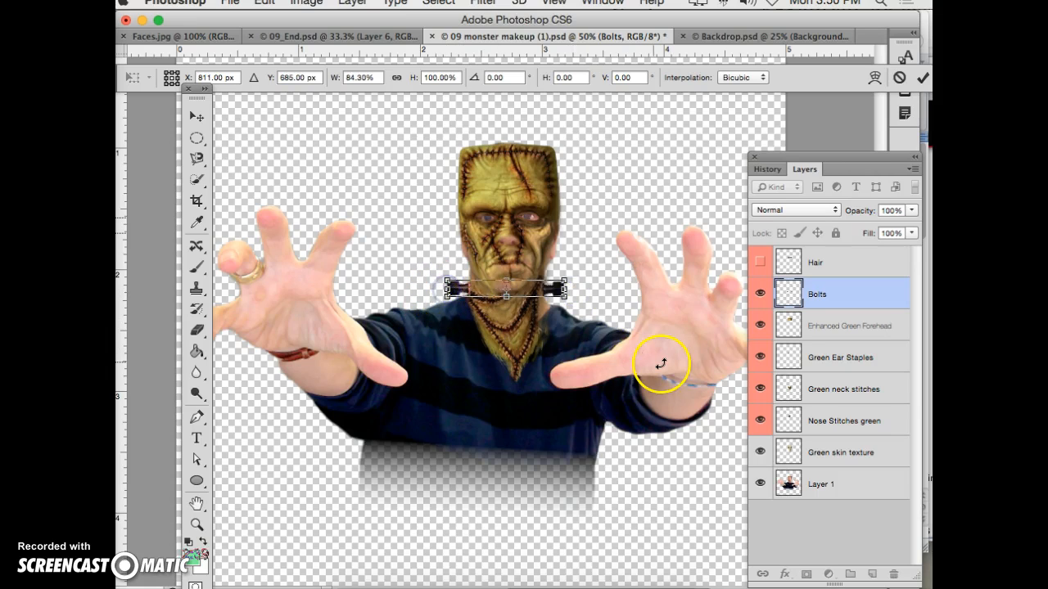
# Nudge the bolts horizontally to check their alignment on both sides of the neck, and apply the transform.
pyautogui.press('Right')
pyautogui.press('Right')
pyautogui.press('Right')
pyautogui.press('Right')
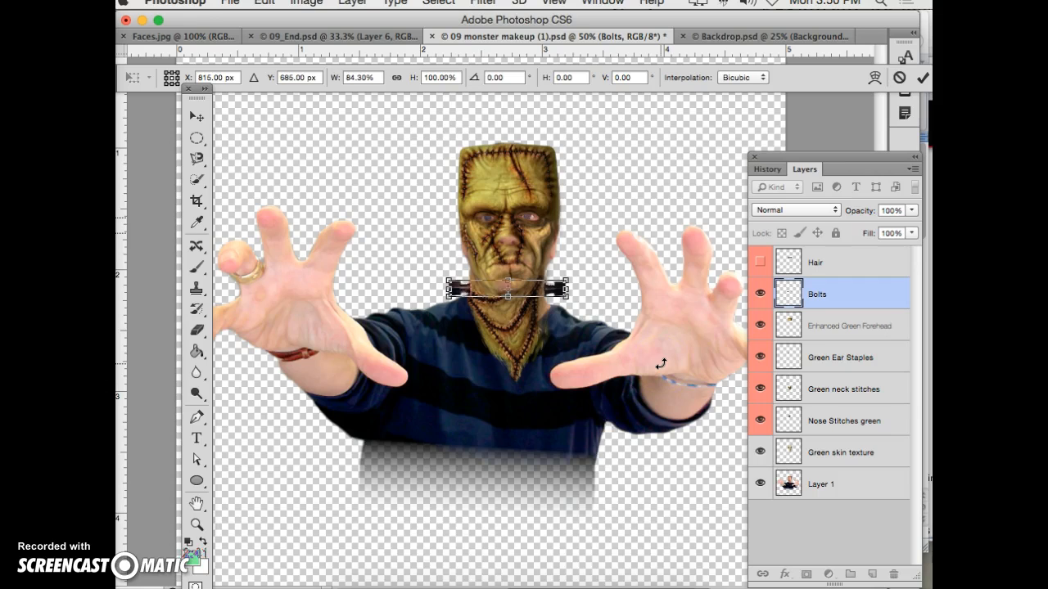
pyautogui.press('Left')
pyautogui.press('Left')
pyautogui.press('Left')
pyautogui.press('Left')
pyautogui.click(922, 79)
# Show the Hair layer, place it on top of the head and scale it to about 96% width and 102% height.
pyautogui.click(759, 261)
pyautogui.click(846, 262)
pyautogui.moveTo(532, 207); pyautogui.dragTo(568, 136)
pyautogui.press('super+t')
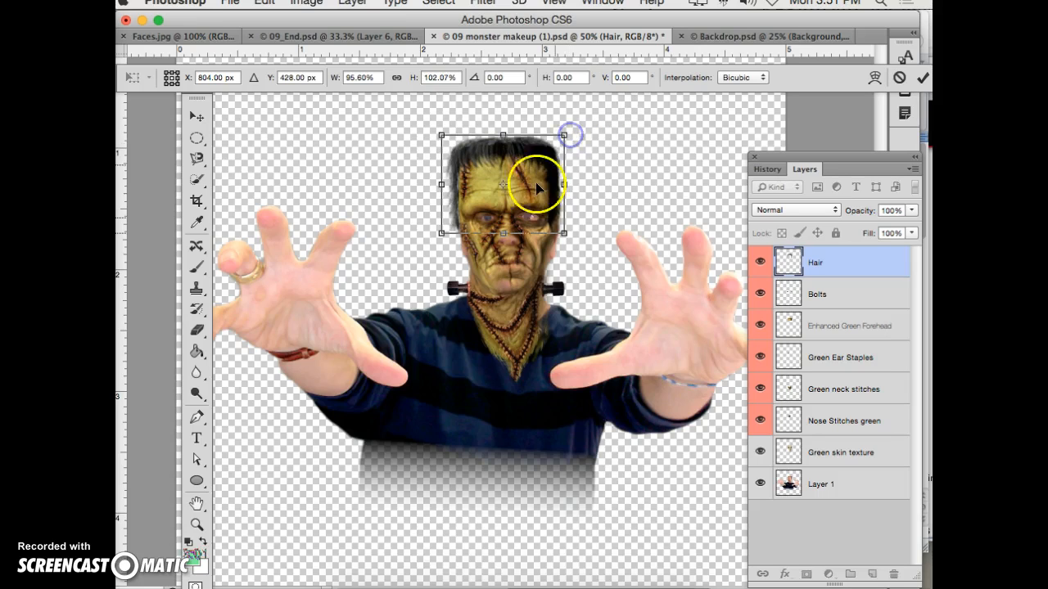
pyautogui.press('Right')
pyautogui.press('Right')
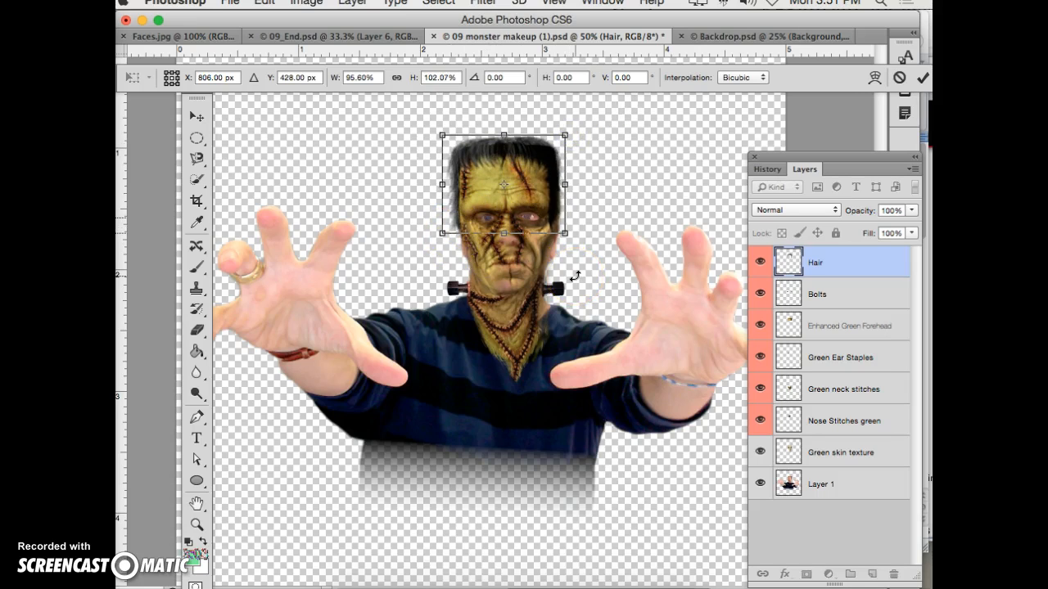
pyautogui.doubleClick(552, 158)
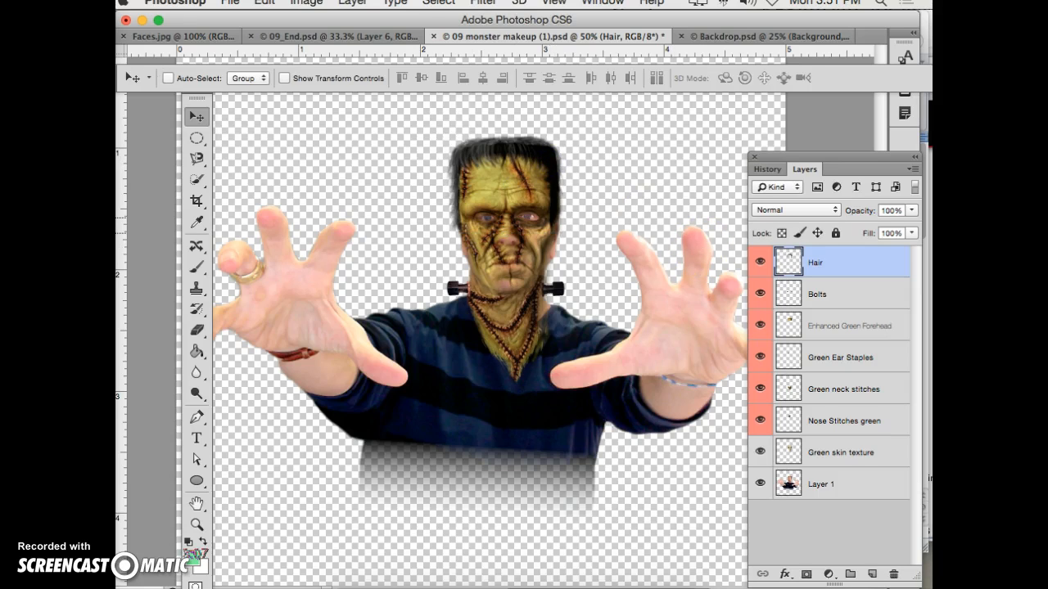
# Save the document under the name chapter 9.psd in Photoshop format with its layers in the Downloads folder.
pyautogui.click(230, 3)
pyautogui.click(248, 190)
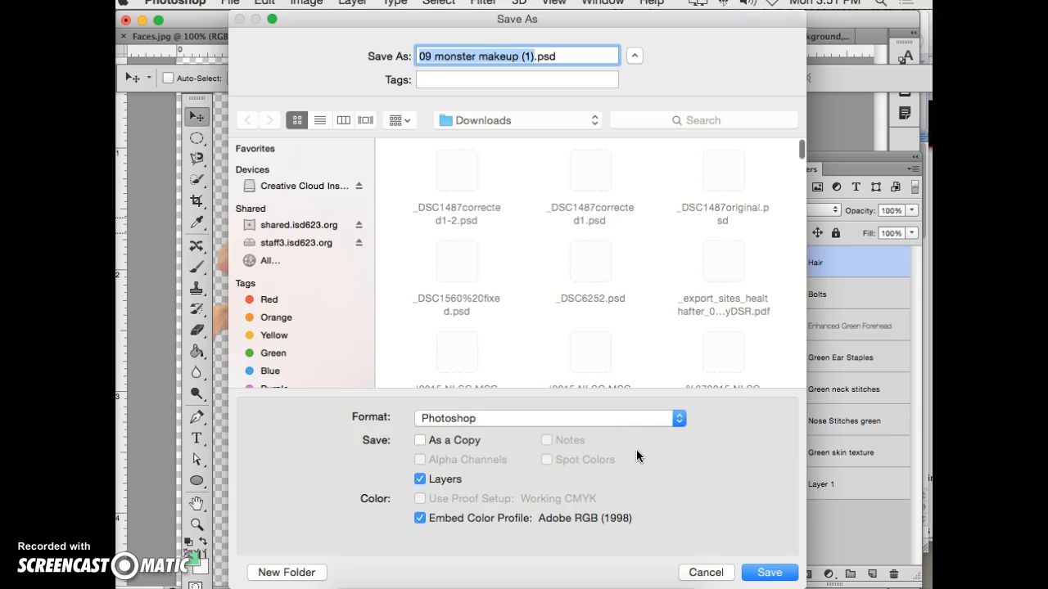
pyautogui.write('cahp')
pyautogui.press('BackSpace')
pyautogui.press('BackSpace')
pyautogui.press('BackSpace')
pyautogui.write('hap')
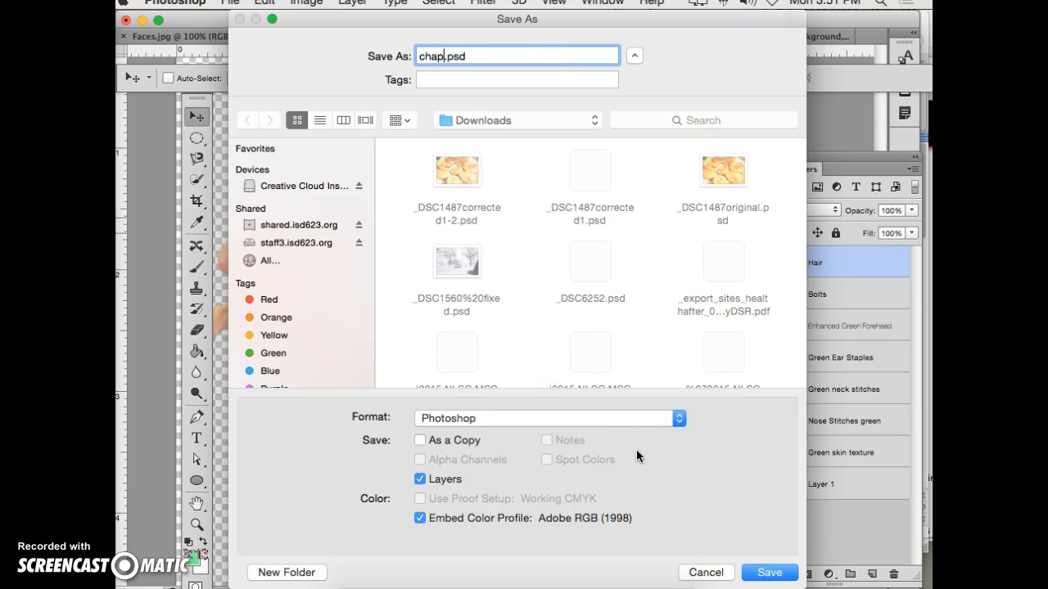
pyautogui.write('ter')
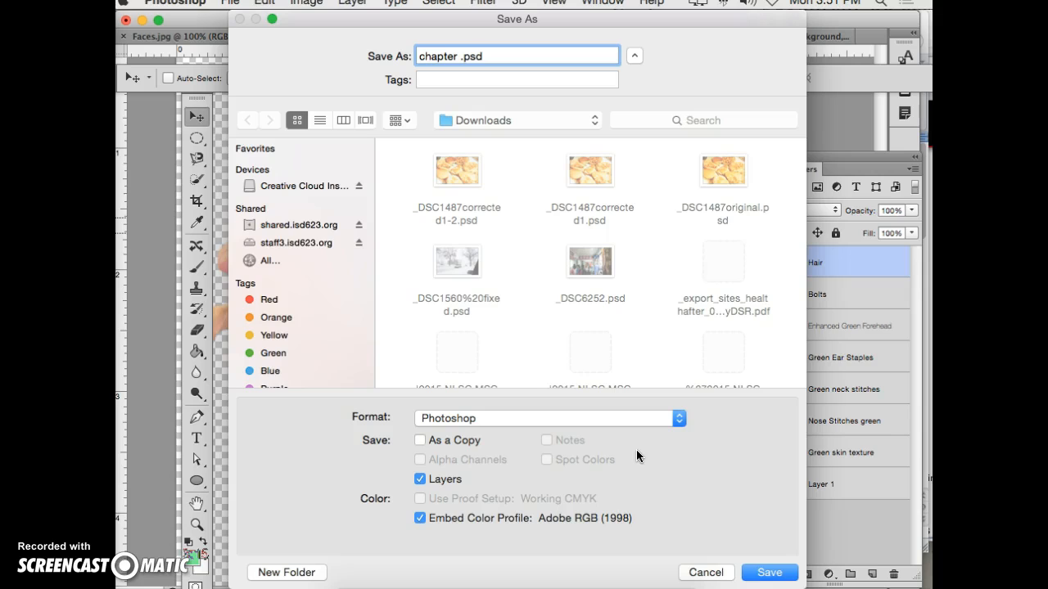
pyautogui.write(' 9')
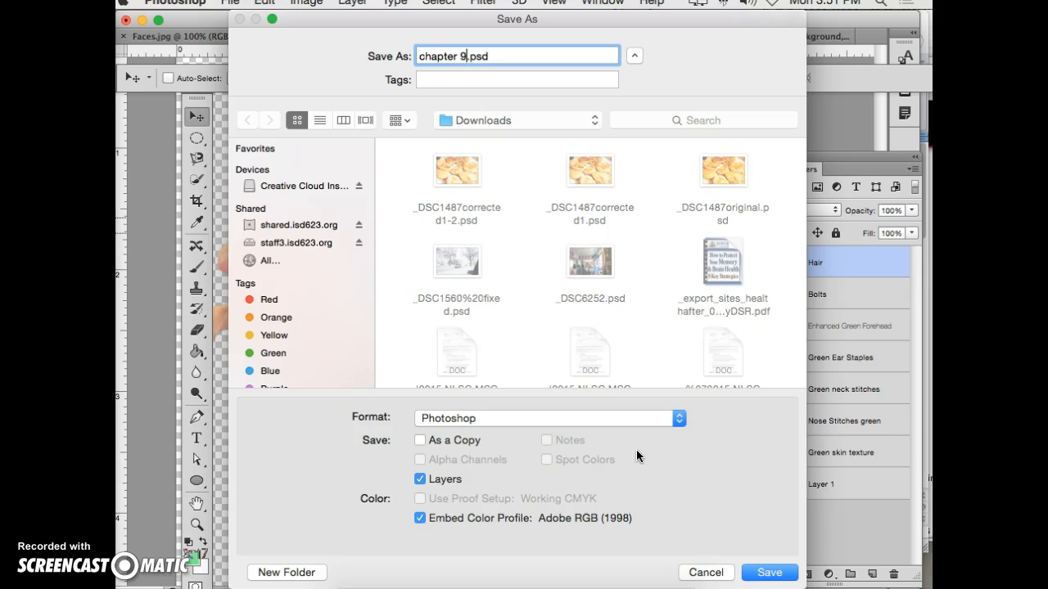
pyautogui.click(765, 576)
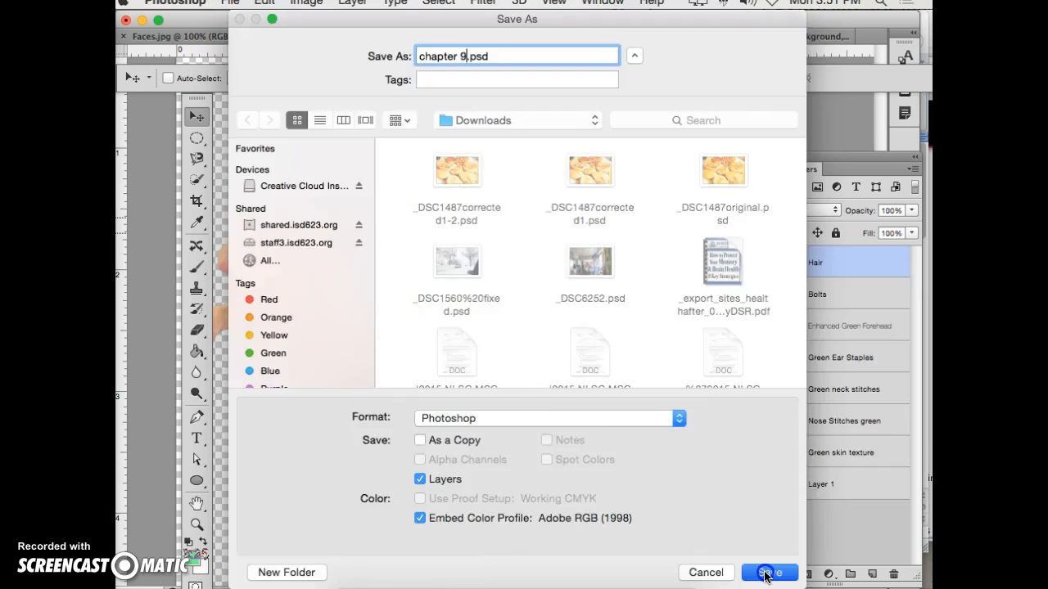
pyautogui.click(861, 342)
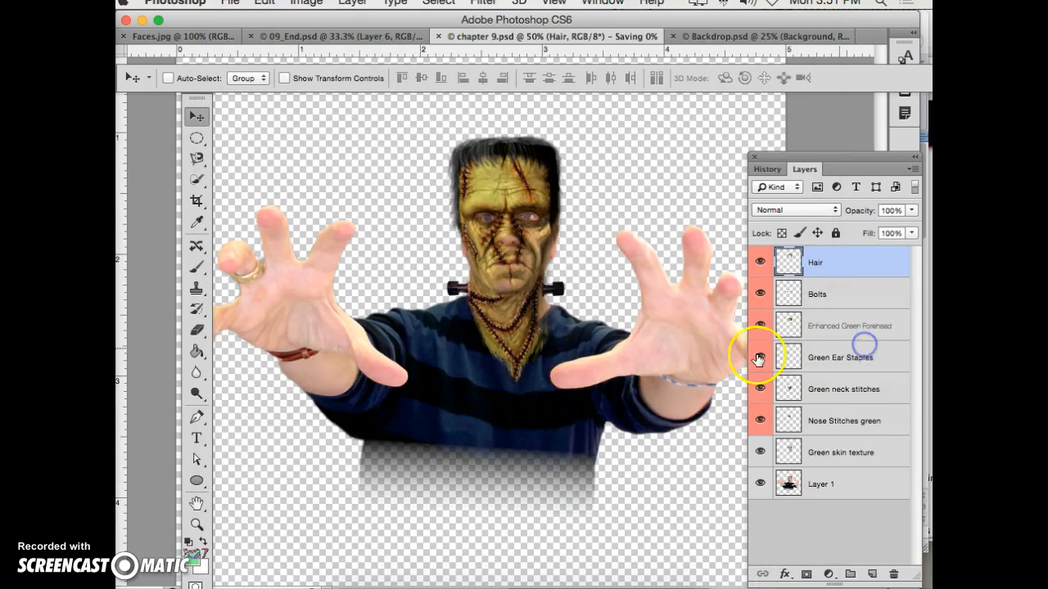